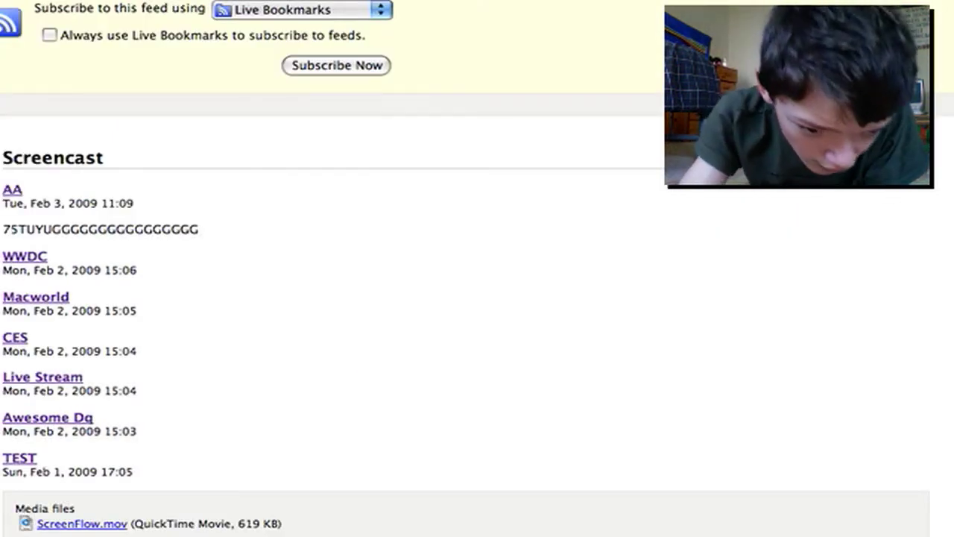
Step: Look through the entries of the site's Screencast feed and open the WWDC post from the site's front page
scroll(615, 138, "down", 4)
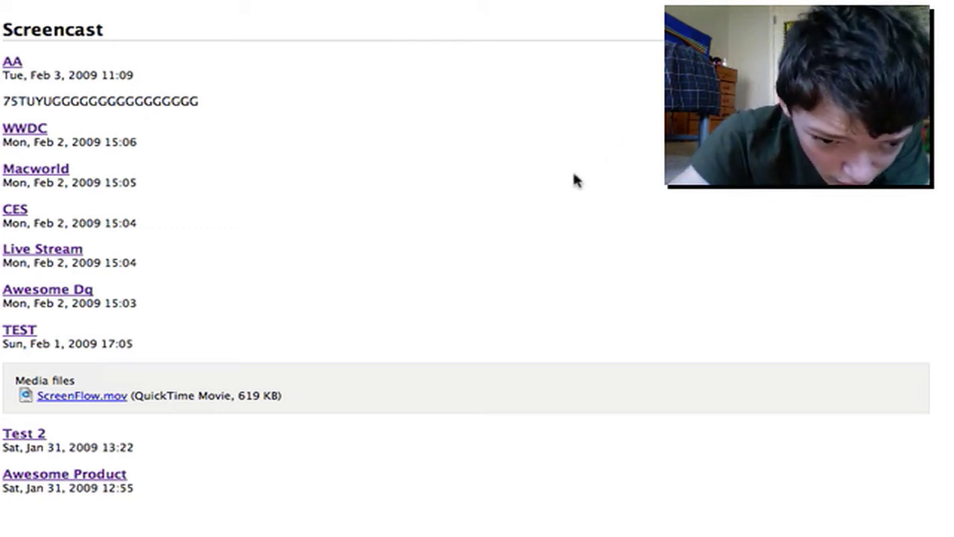
scroll(537, 201, "up", 3)
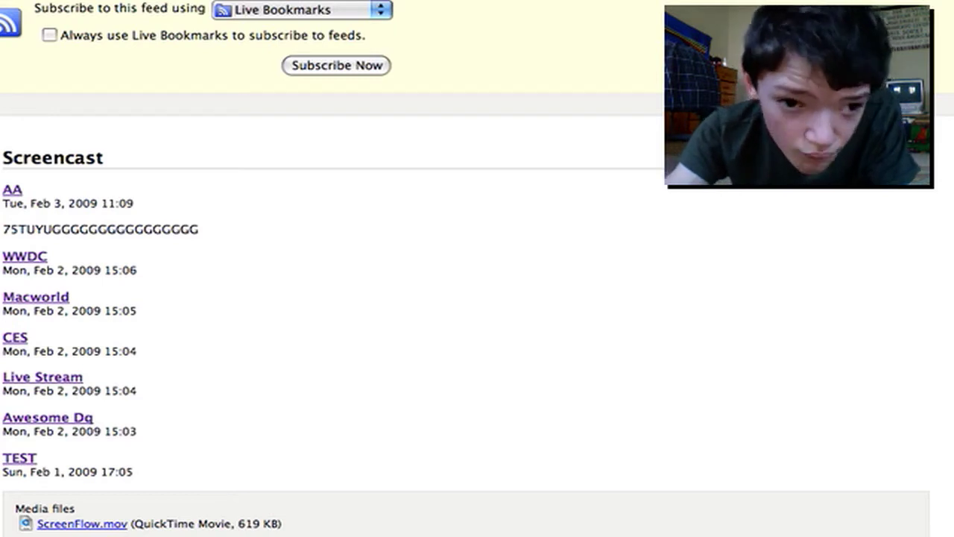
key("super+bracketleft")
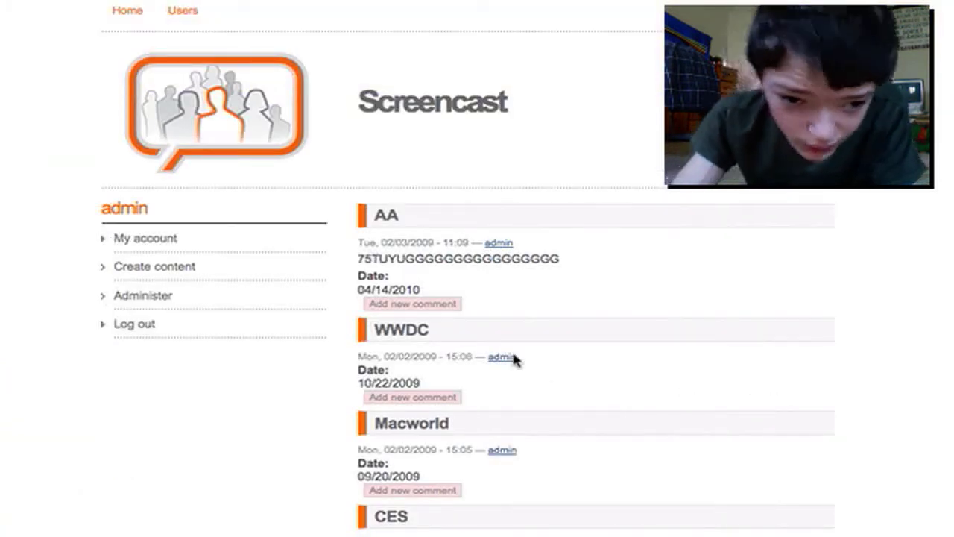
left_click(419, 329)
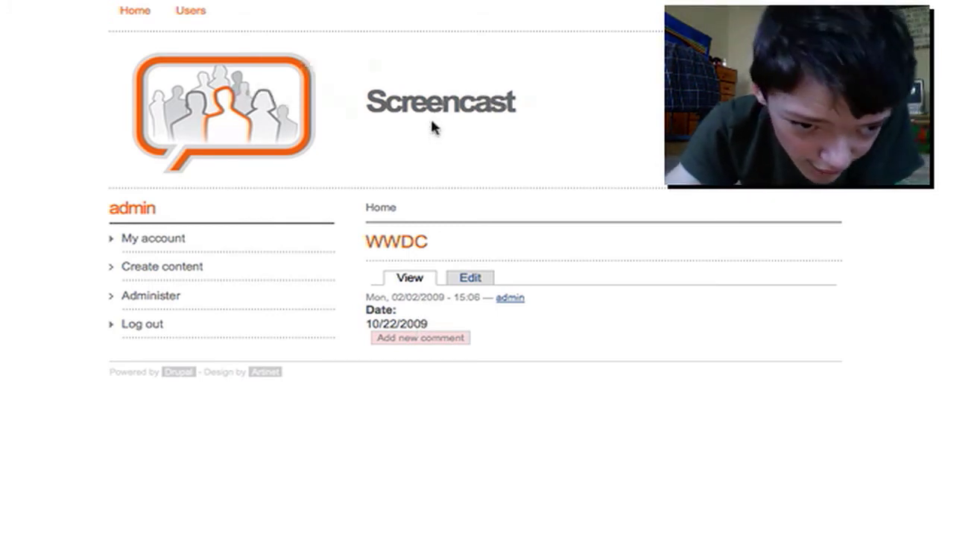
Step: Open the Views administration page under Site building and look through the list of existing views
left_click(252, 295)
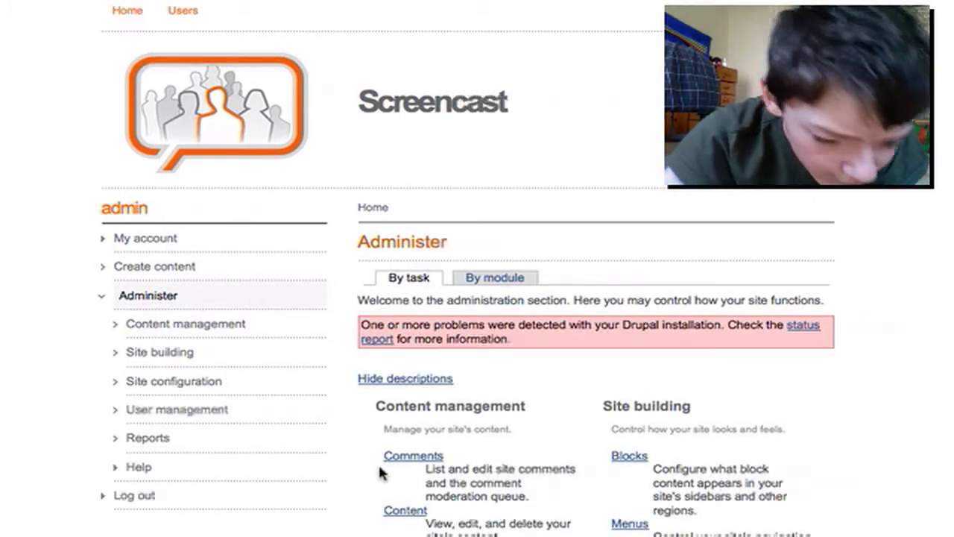
left_click(240, 353)
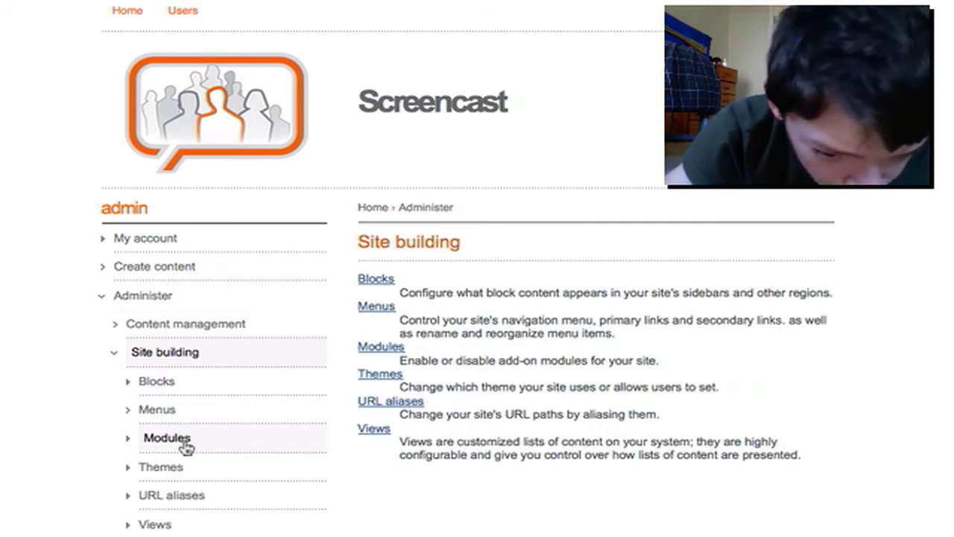
left_click(191, 521)
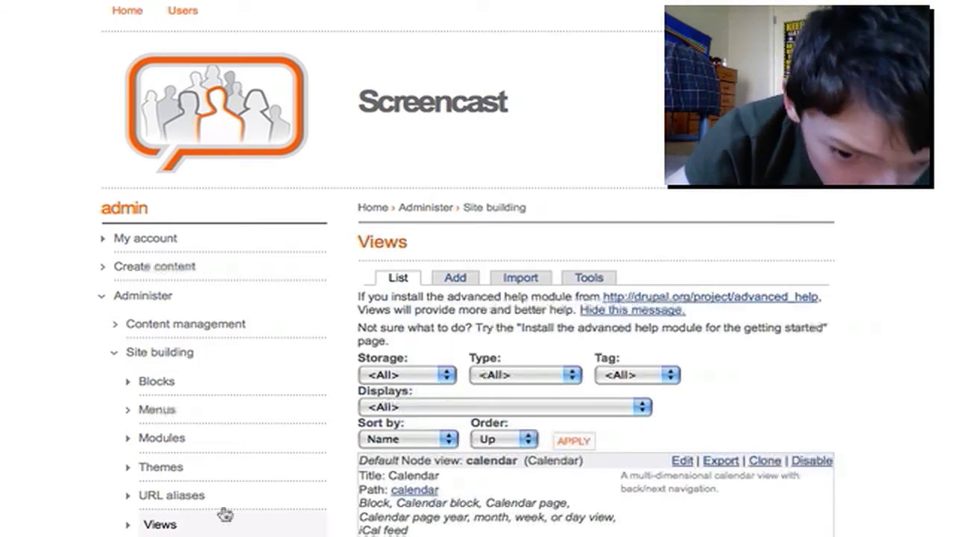
scroll(393, 458, "down", 10)
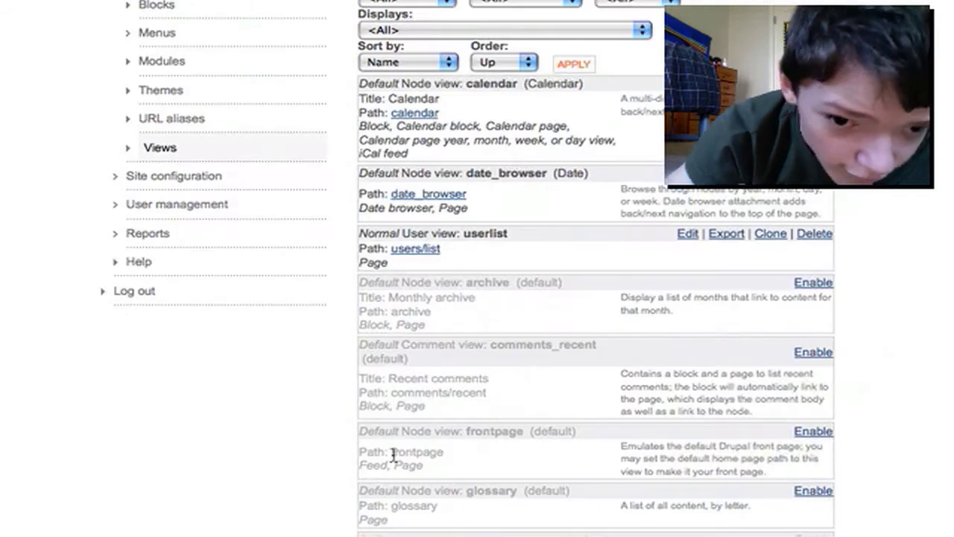
scroll(393, 454, "up", 1)
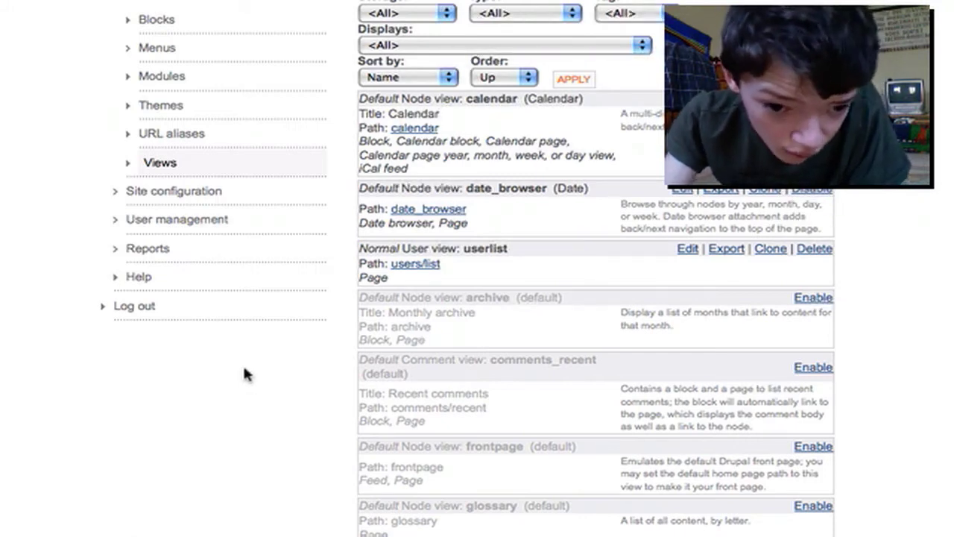
scroll(246, 373, "up", 10)
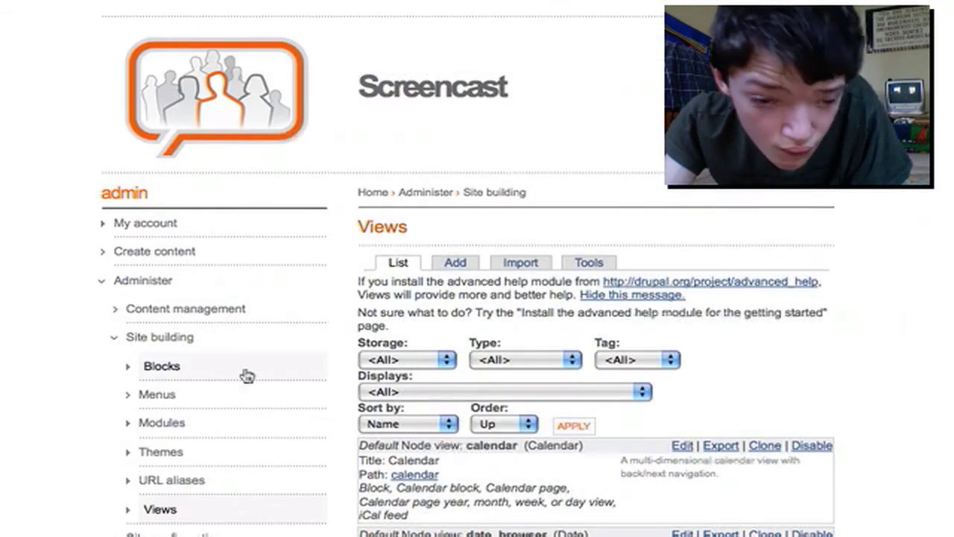
Step: Add a new view named event_feed with Node as its view type and continue to its edit page
left_click(464, 266)
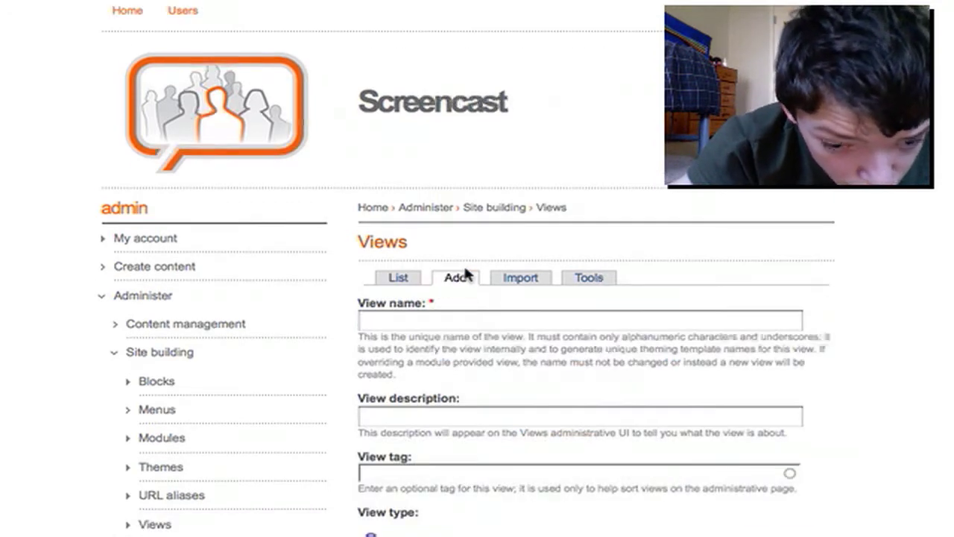
scroll(464, 272, "down", 7)
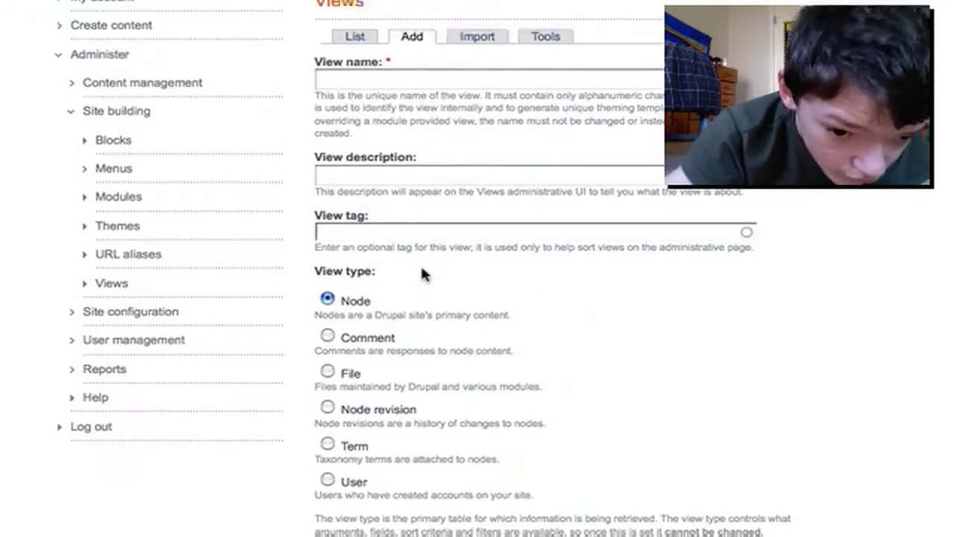
scroll(421, 274, "down", 2)
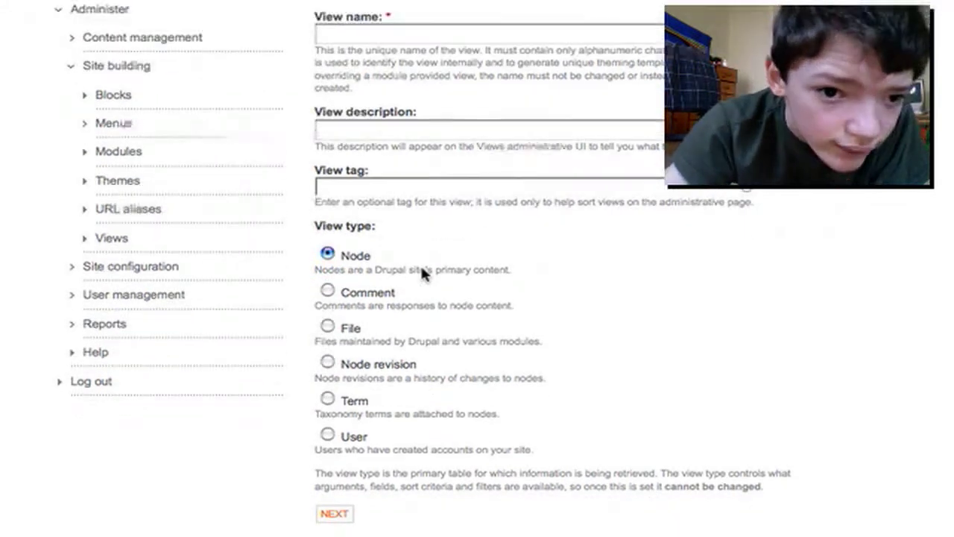
scroll(420, 264, "up", 1)
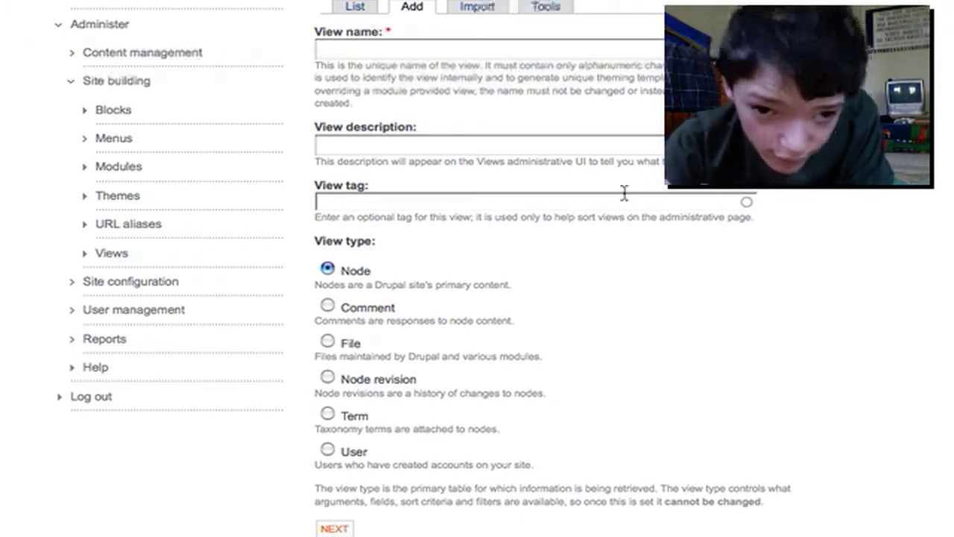
left_click(577, 45)
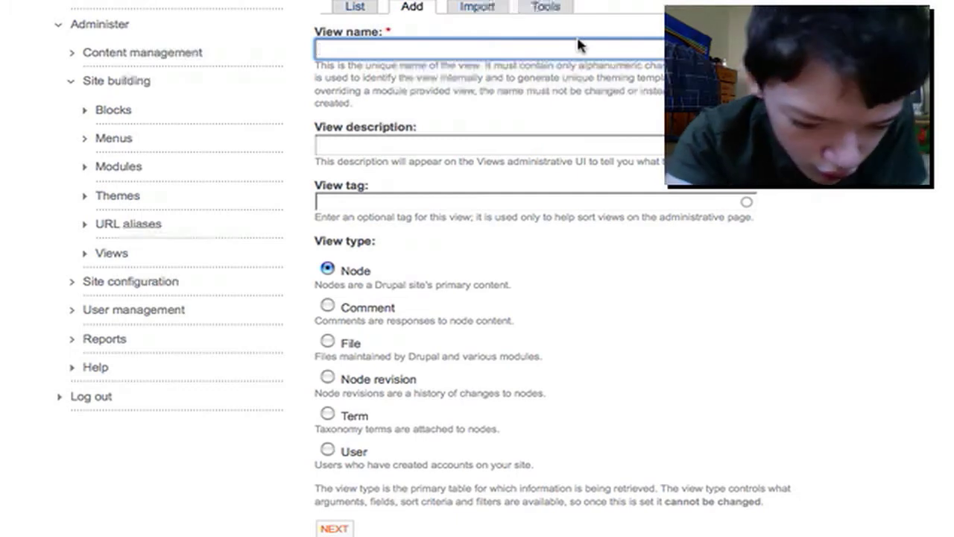
type("ev")
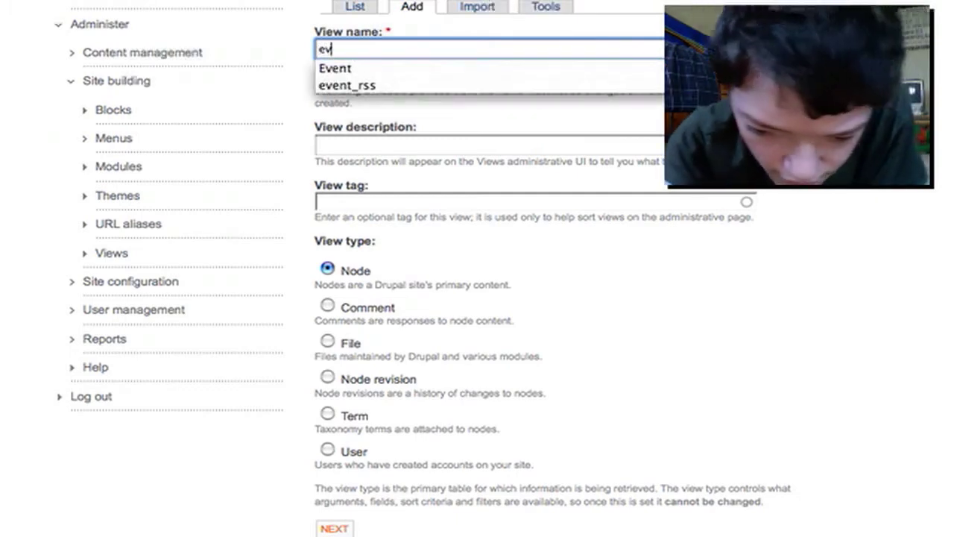
type("ent")
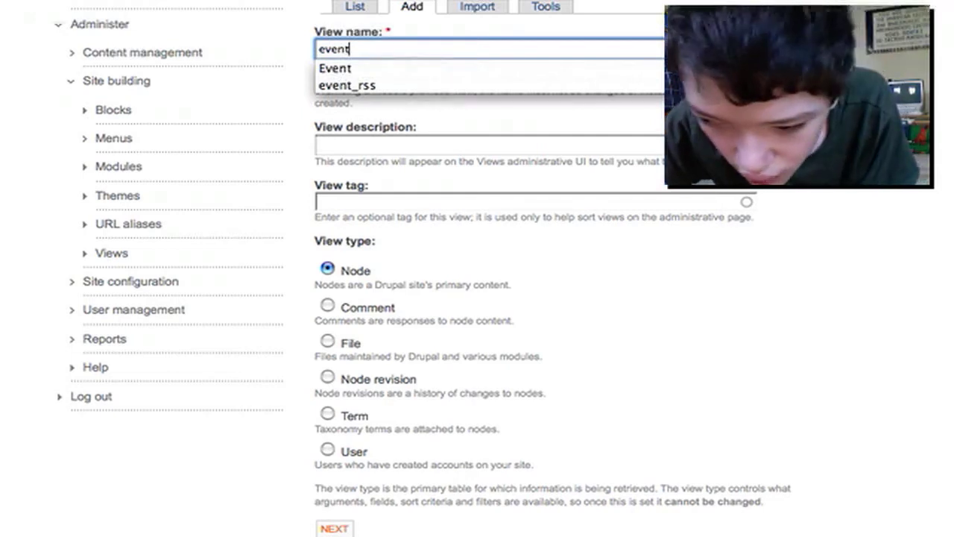
type("_")
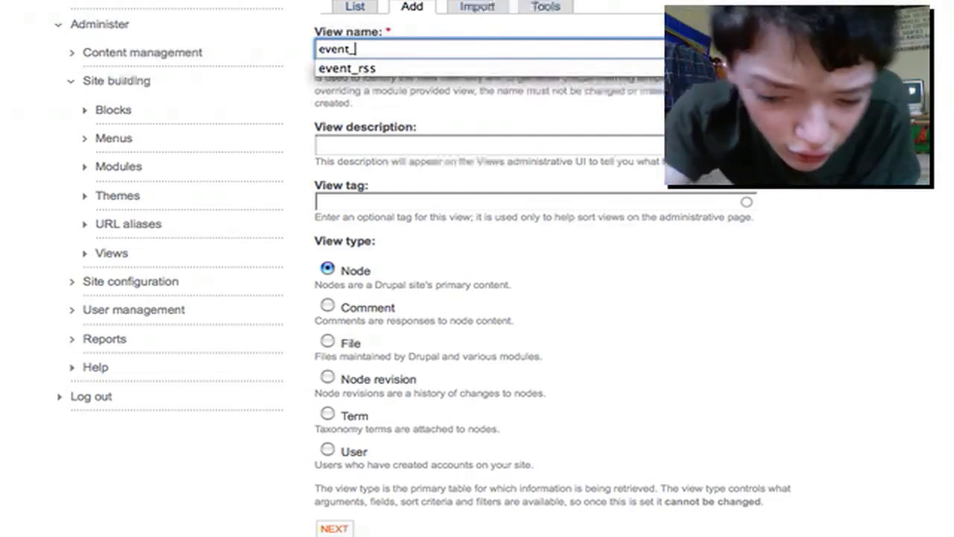
type("rr")
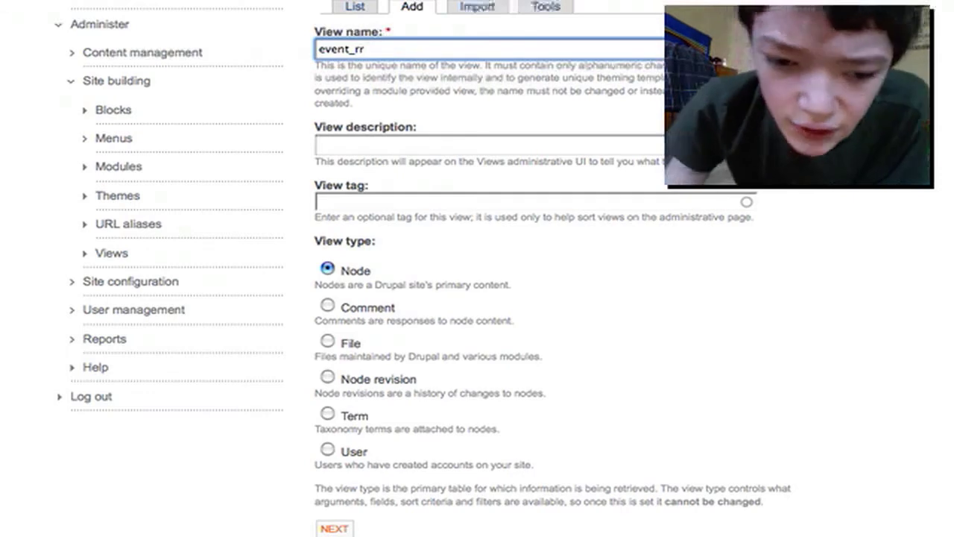
key("BackSpace")
key("BackSpace")
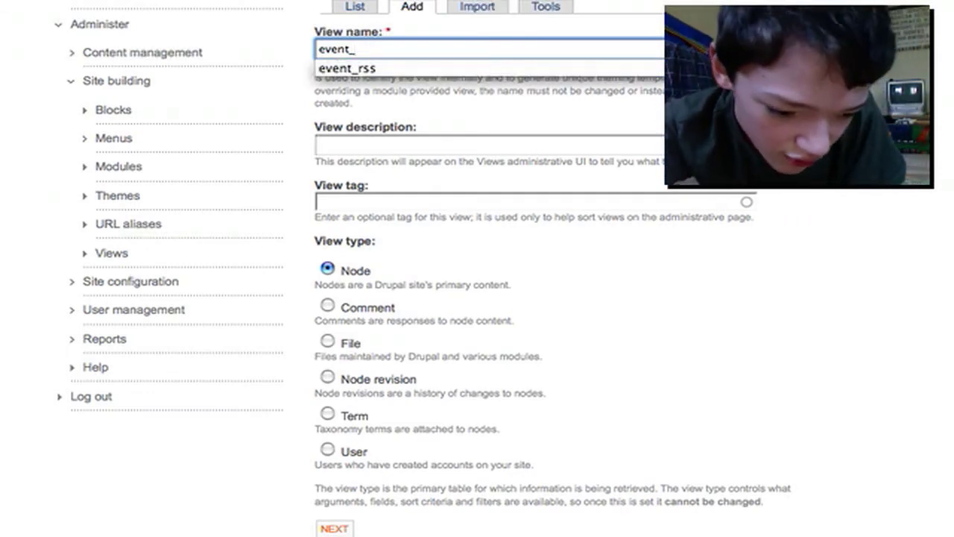
type("feed")
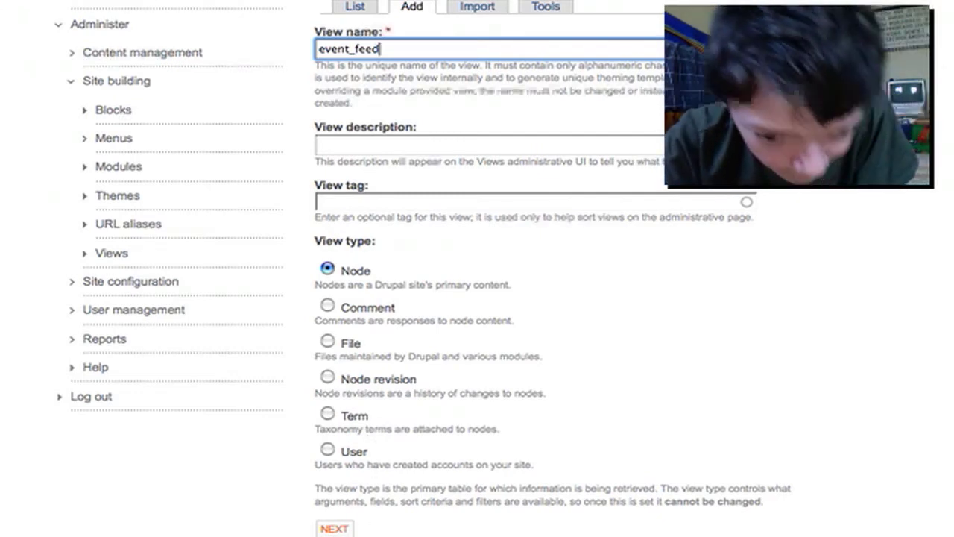
left_click(334, 528)
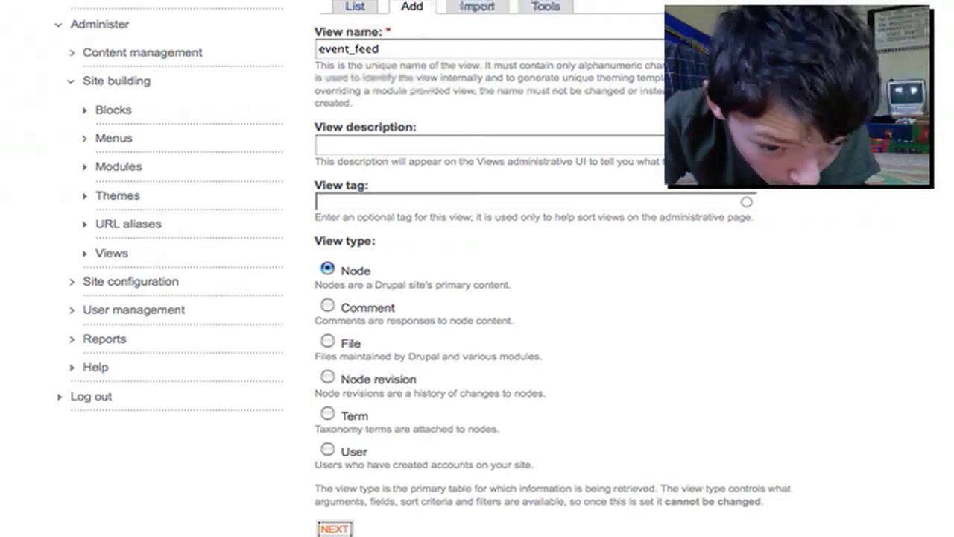
Step: Set the Defaults display's row style to Node, with only the teaser and links displayed and node comments off
scroll(423, 298, "down", 1)
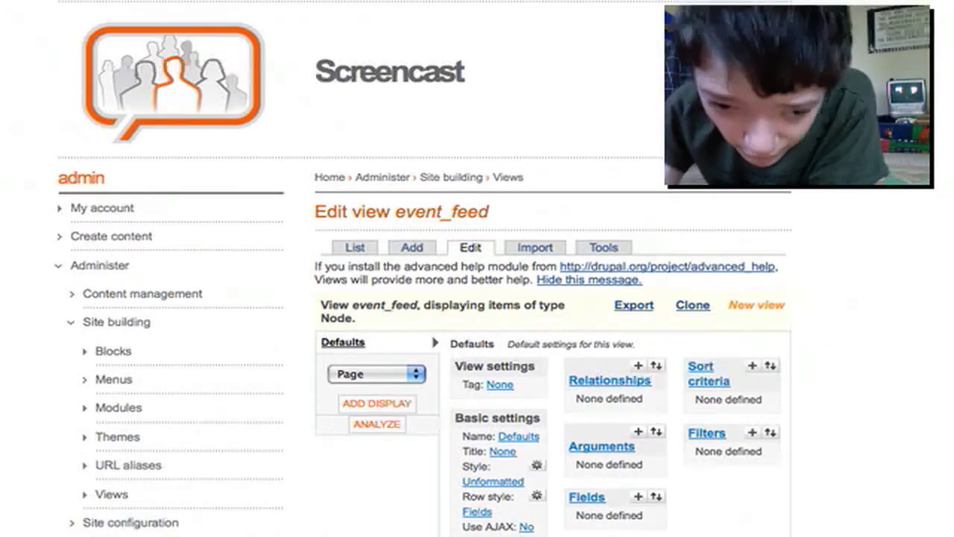
scroll(477, 298, "down", 3)
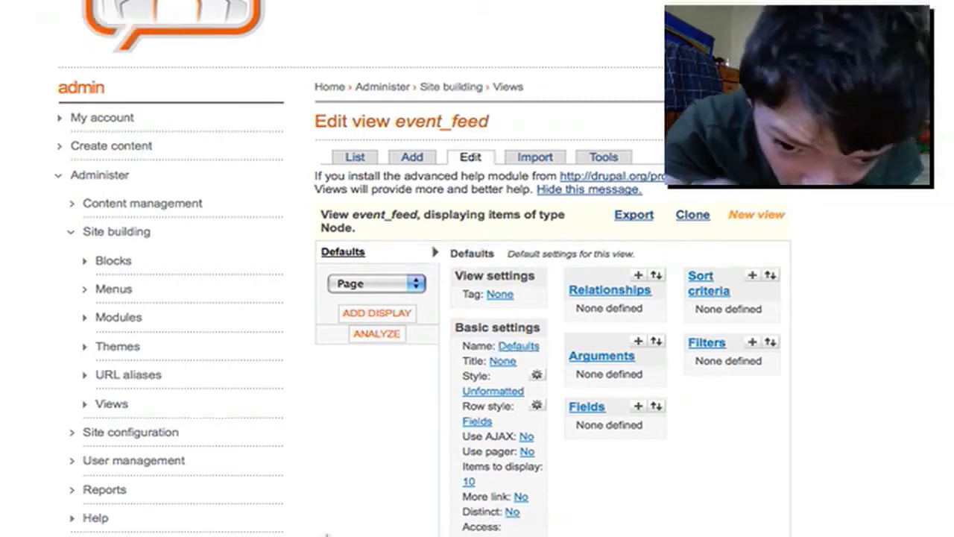
left_click(486, 422)
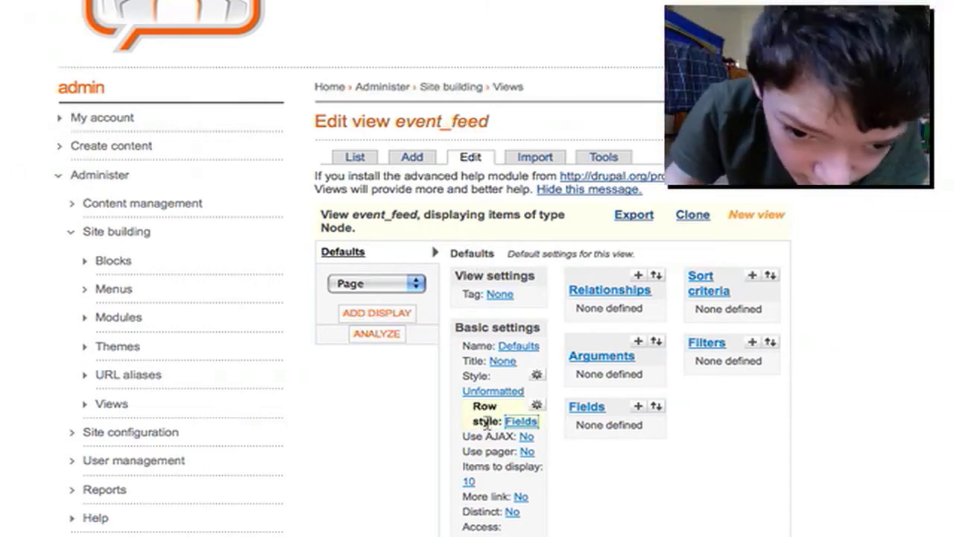
scroll(486, 422, "down", 6)
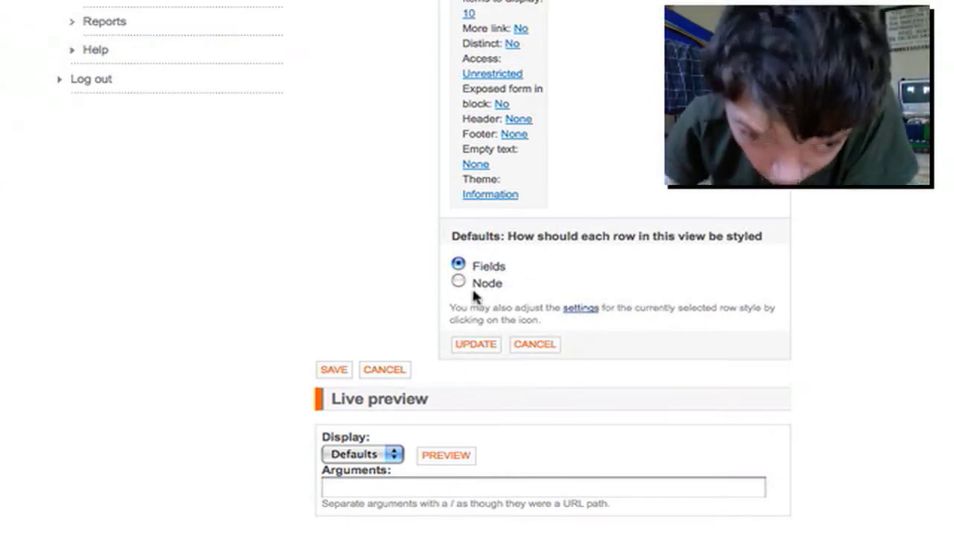
left_click(464, 347)
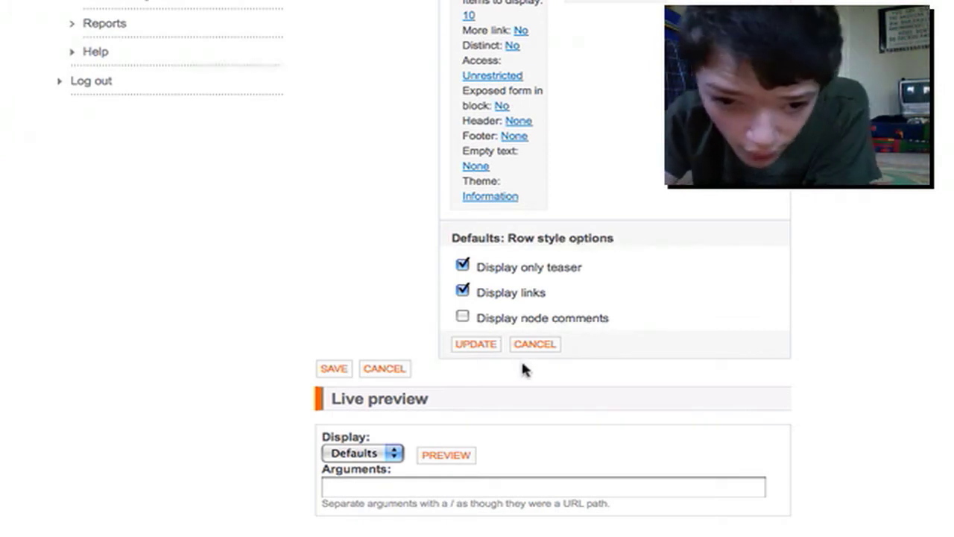
left_click(480, 348)
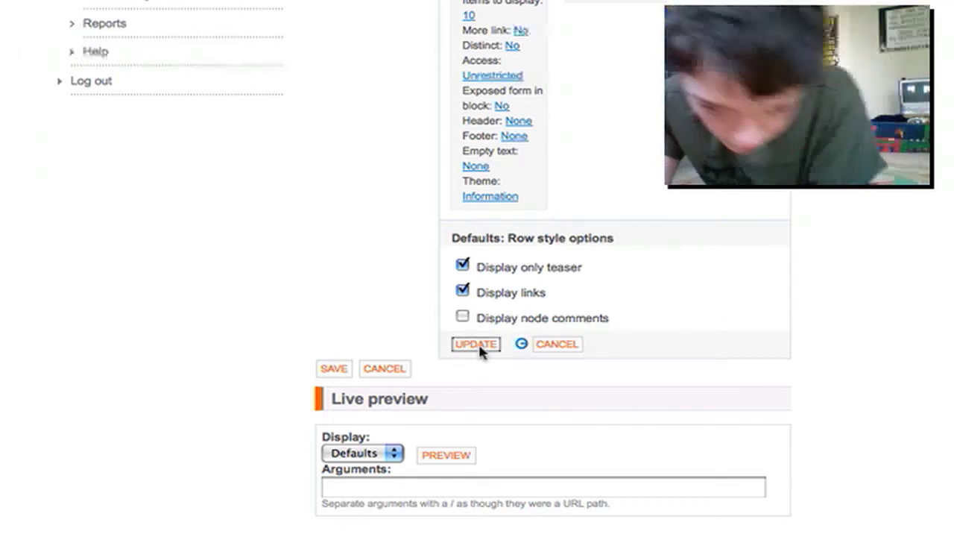
Step: Add a Feed display to the event_feed view
scroll(479, 351, "up", 10)
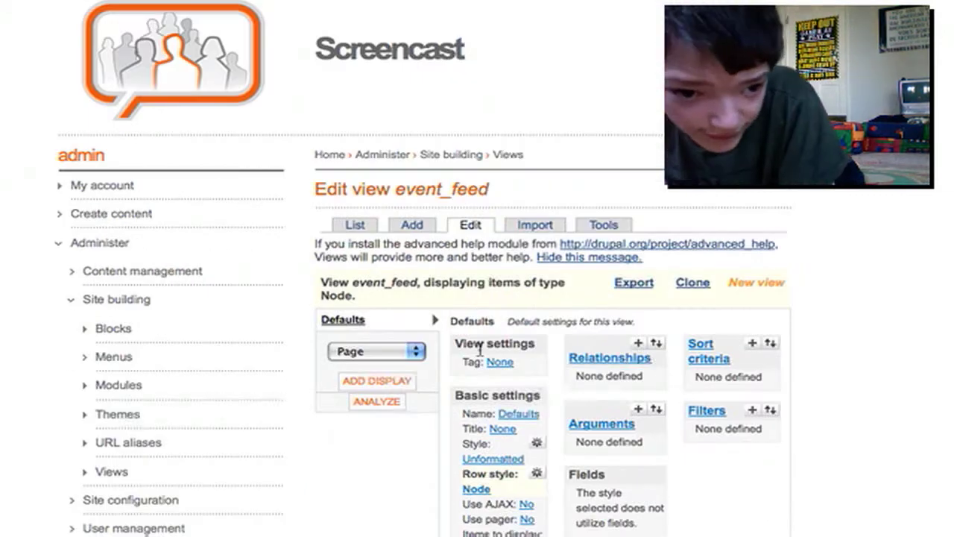
left_click(350, 354)
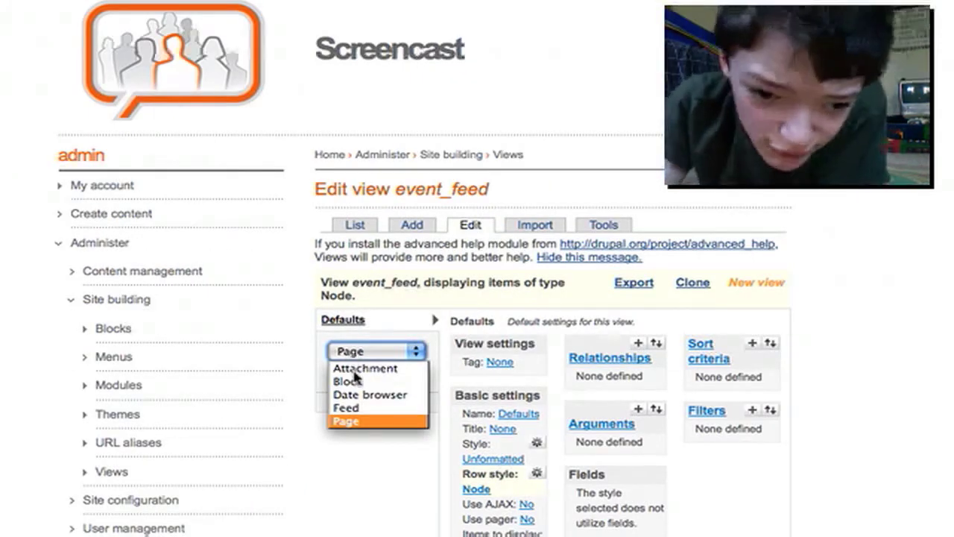
left_click(367, 408)
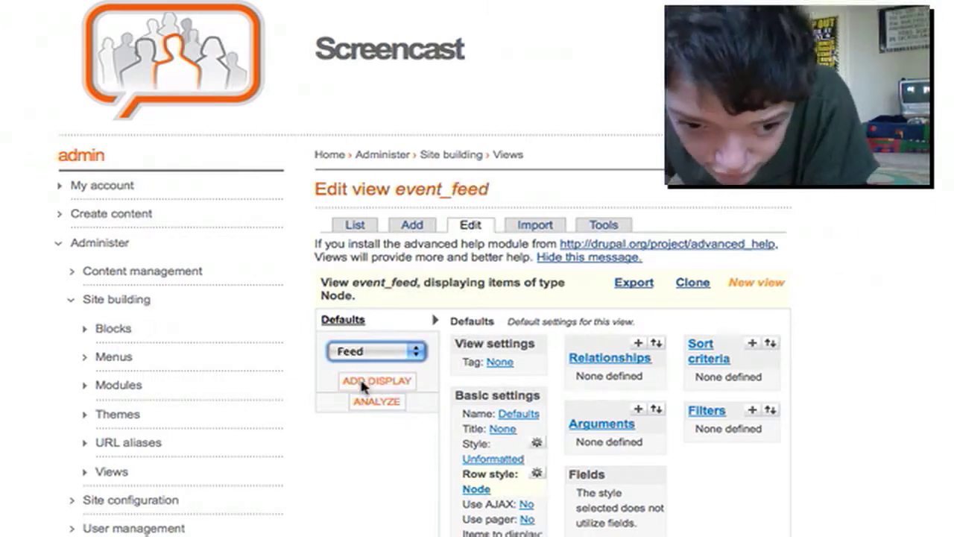
left_click(363, 382)
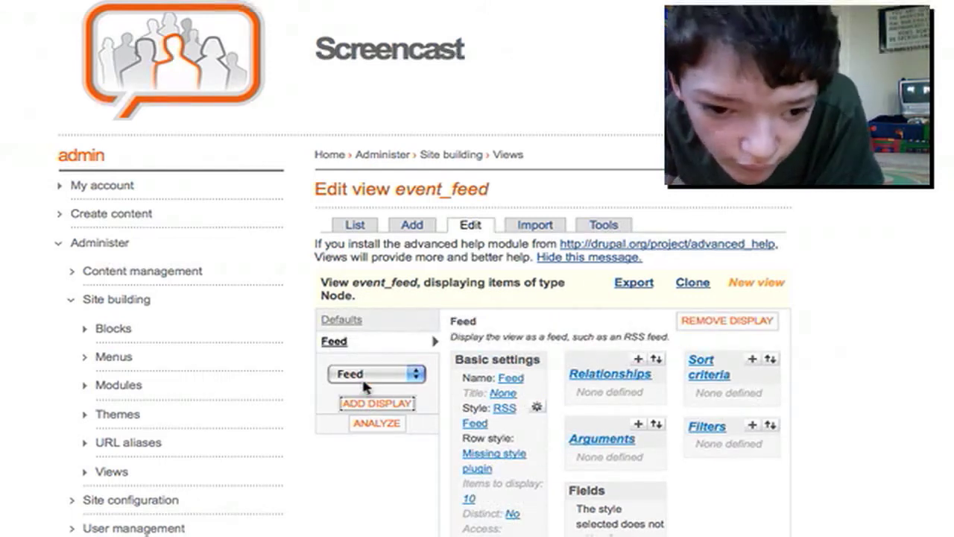
Step: Rename the Feed display to Event Feed and update the display
left_click(511, 379)
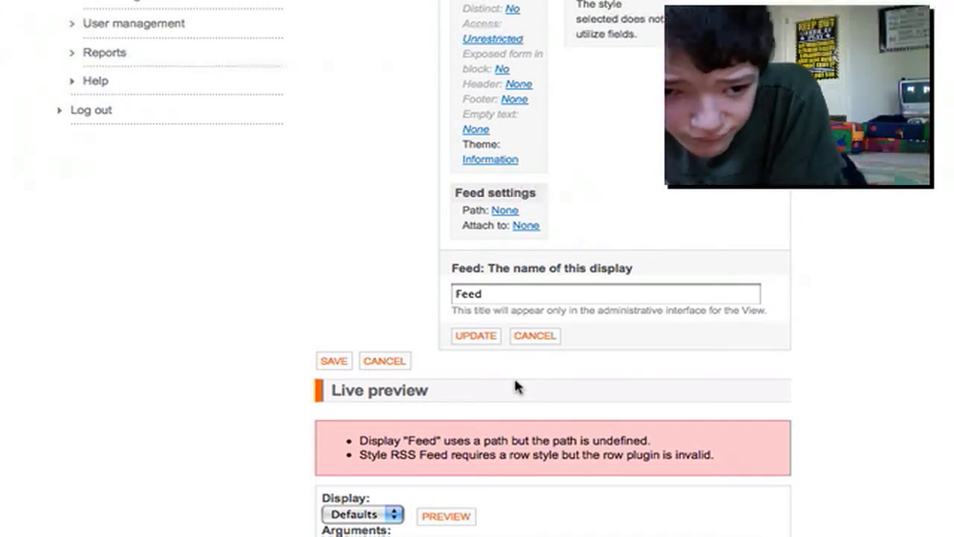
left_click(567, 302)
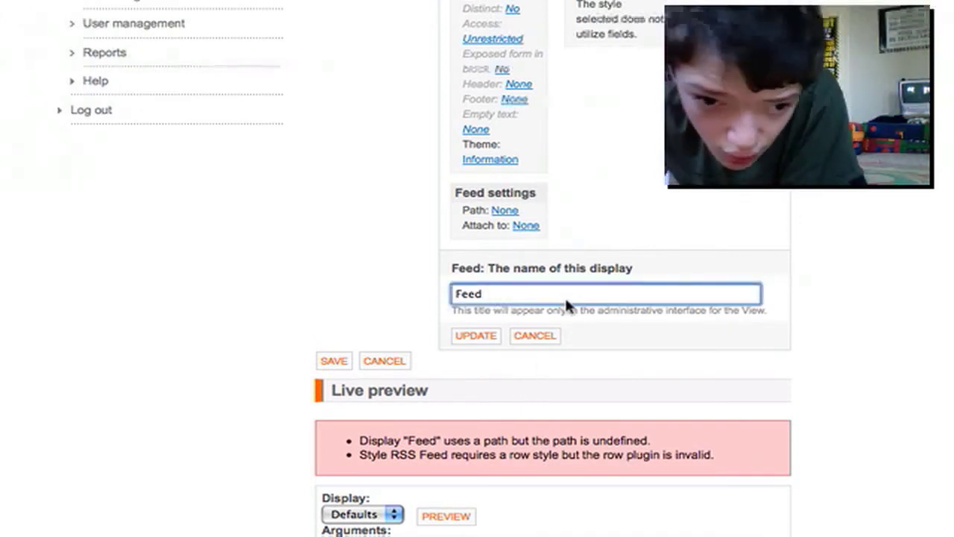
key("Left")
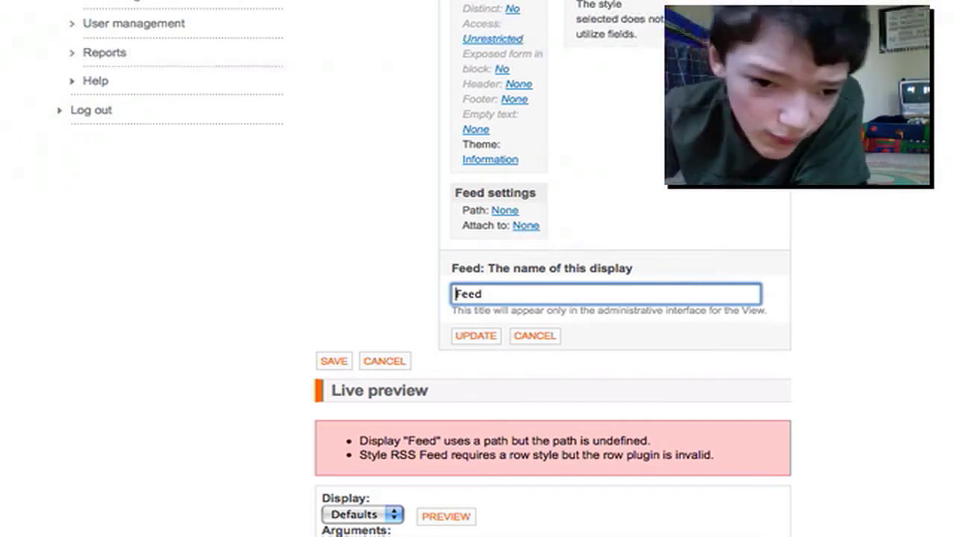
type("E")
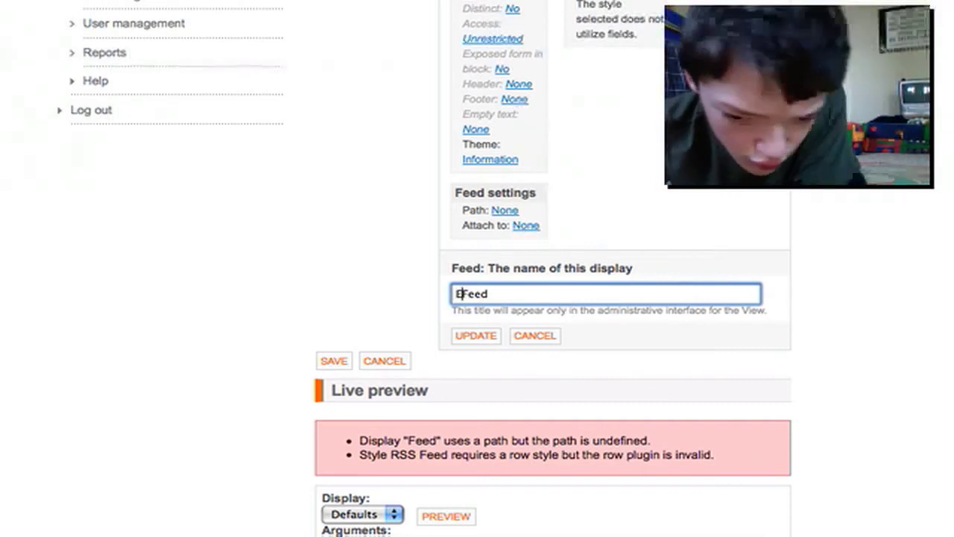
type("ve")
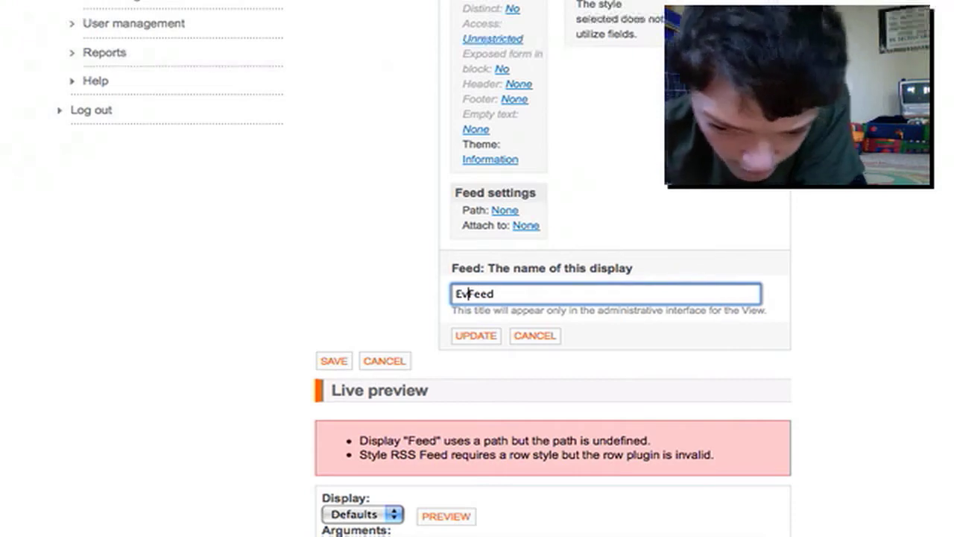
type("nt")
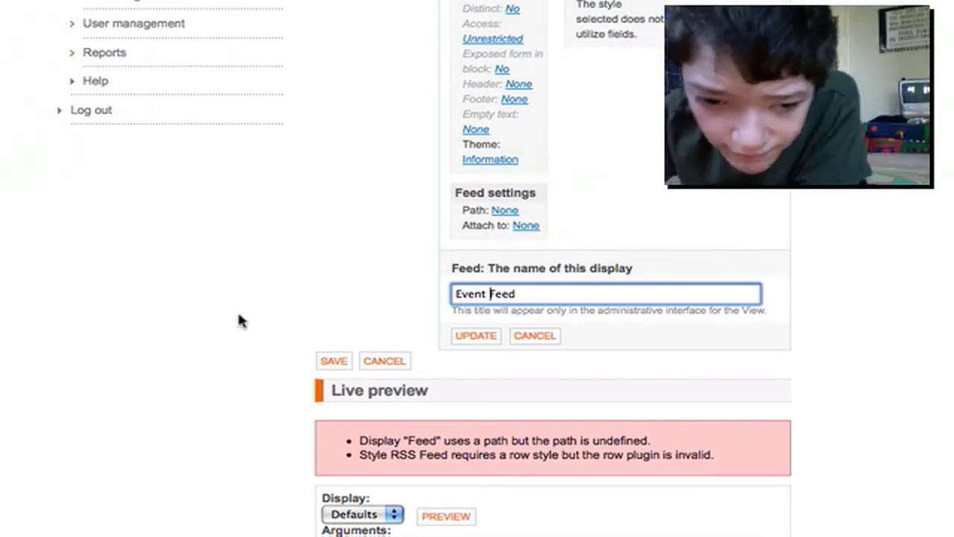
left_click(477, 337)
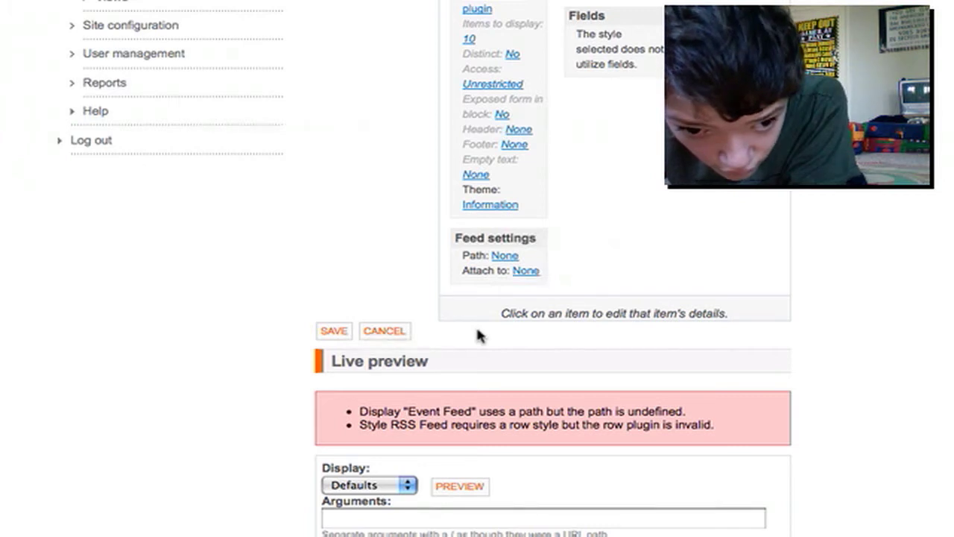
Step: Override the Event Feed display's title so that it uses the site name, and update the display
scroll(476, 324, "up", 5)
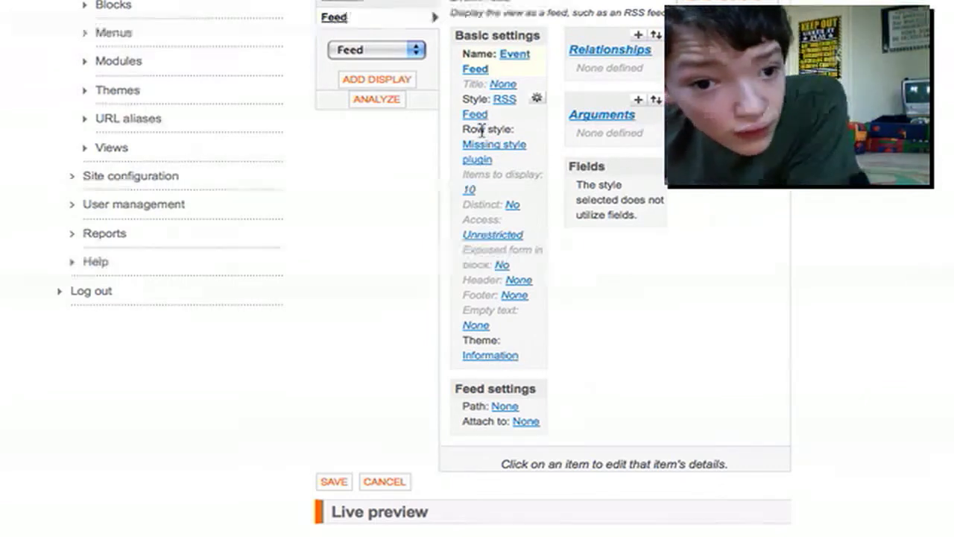
left_click(502, 85)
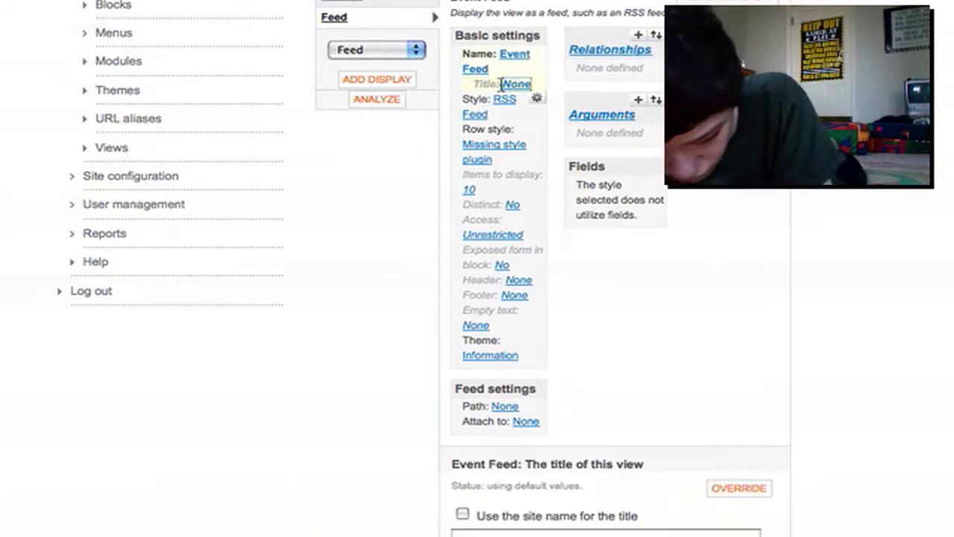
scroll(502, 84, "down", 5)
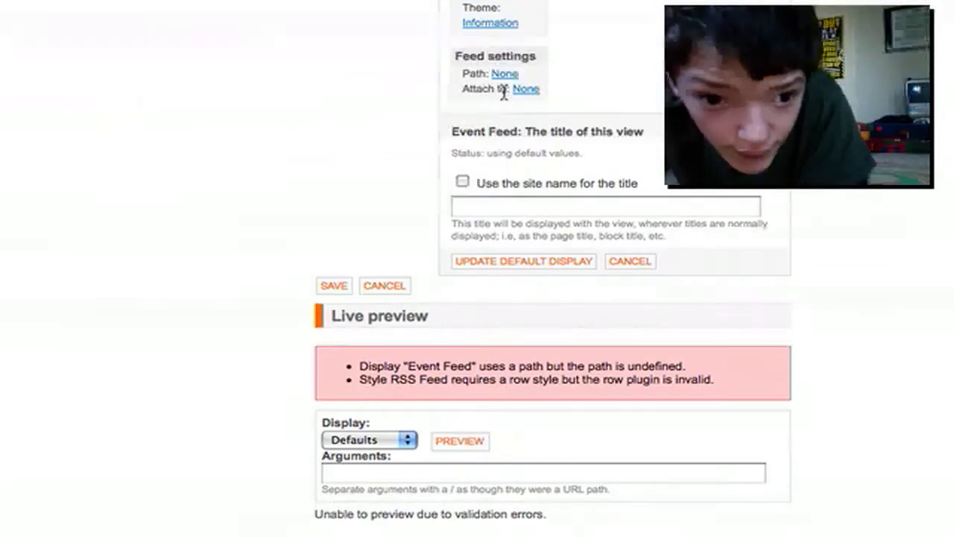
left_click(493, 186)
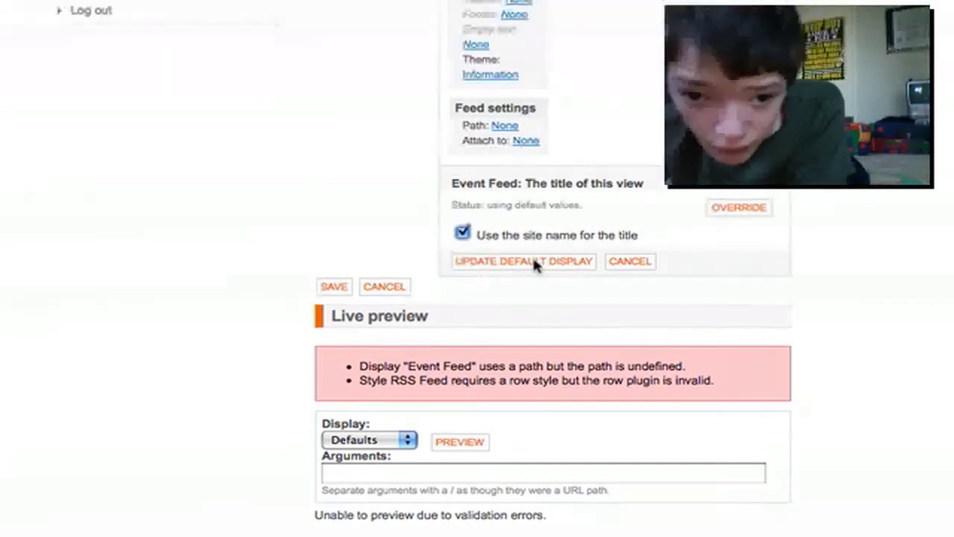
left_click(756, 207)
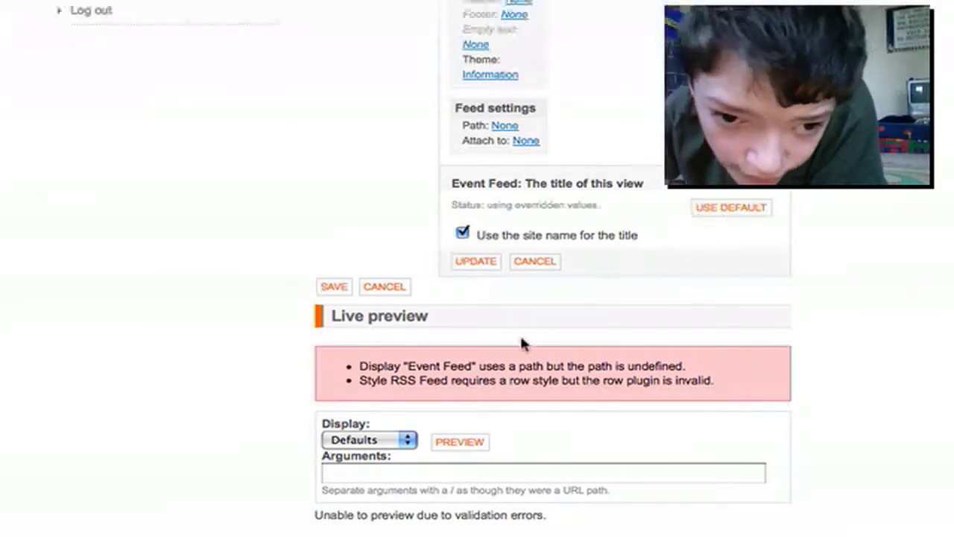
left_click(466, 265)
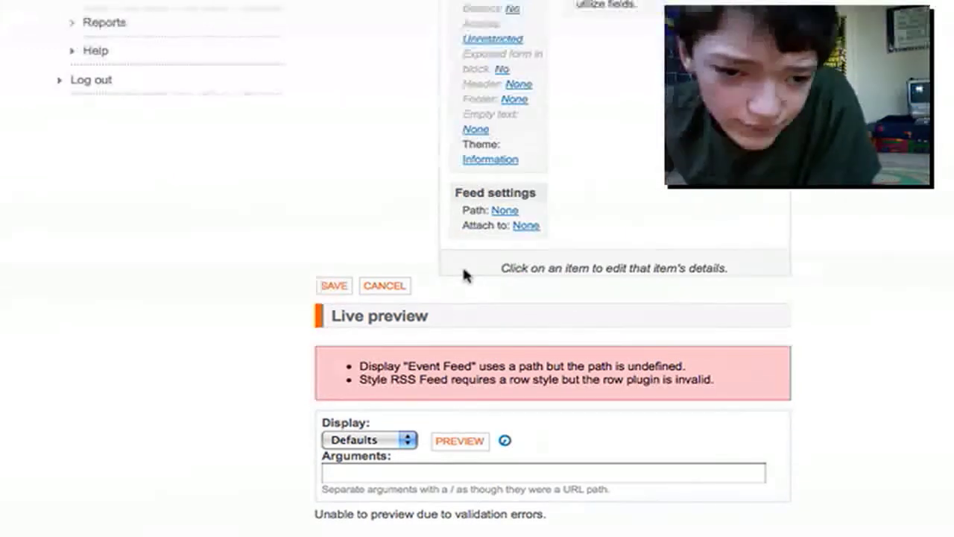
Step: Set the Event Feed display's row style to Node with the display type Title plus teaser
scroll(464, 275, "up", 10)
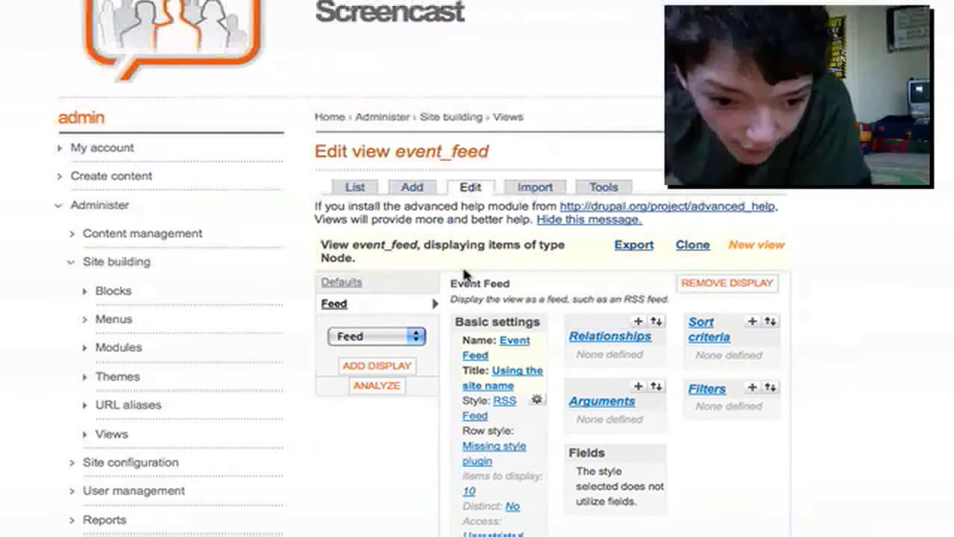
left_click(497, 449)
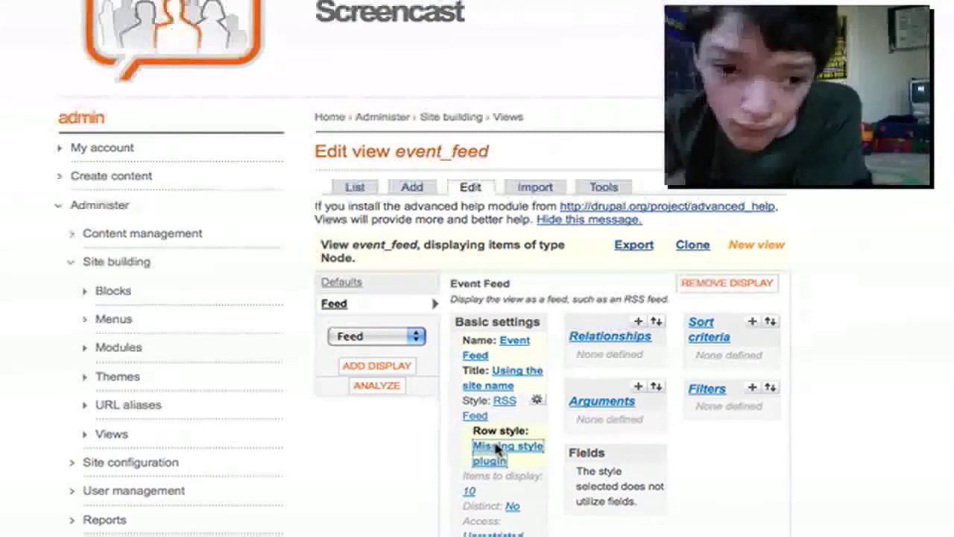
scroll(496, 447, "down", 10)
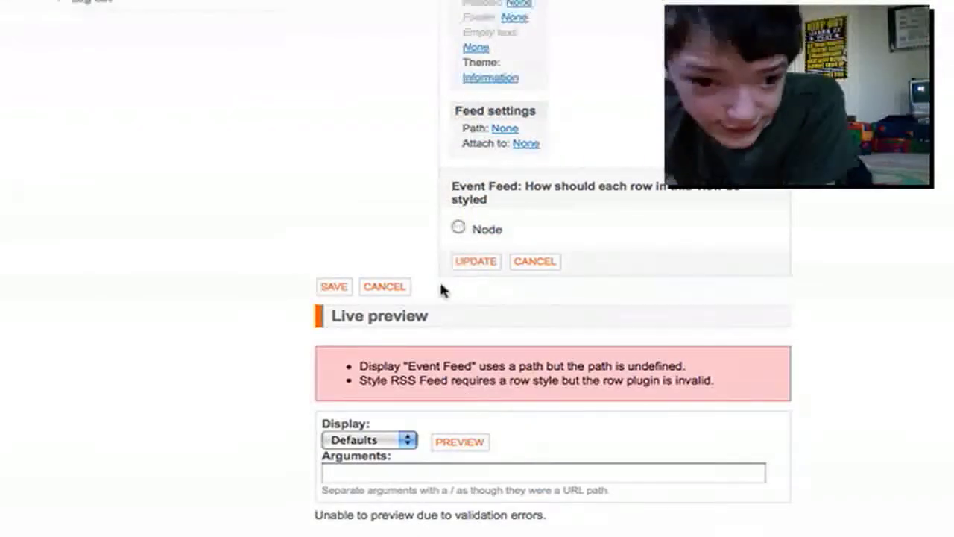
left_click(483, 233)
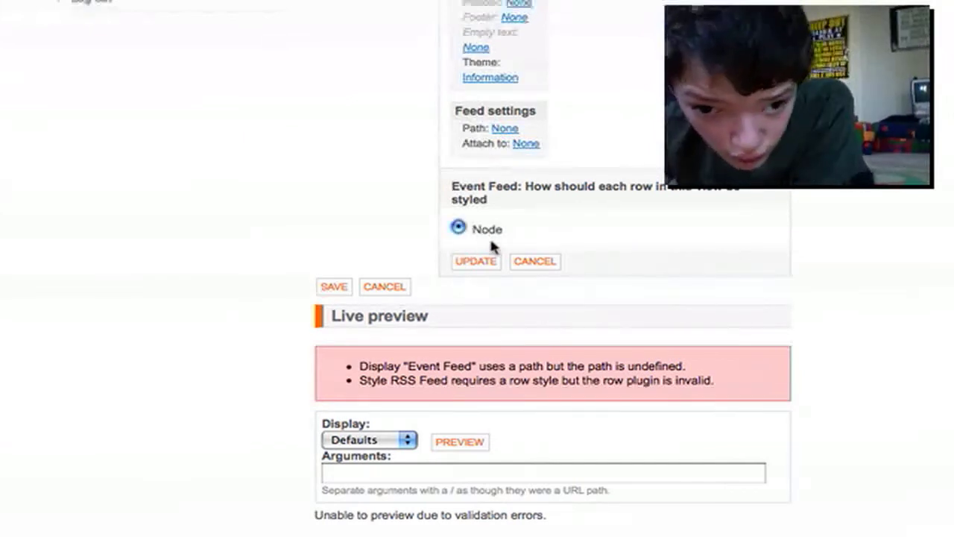
left_click(475, 261)
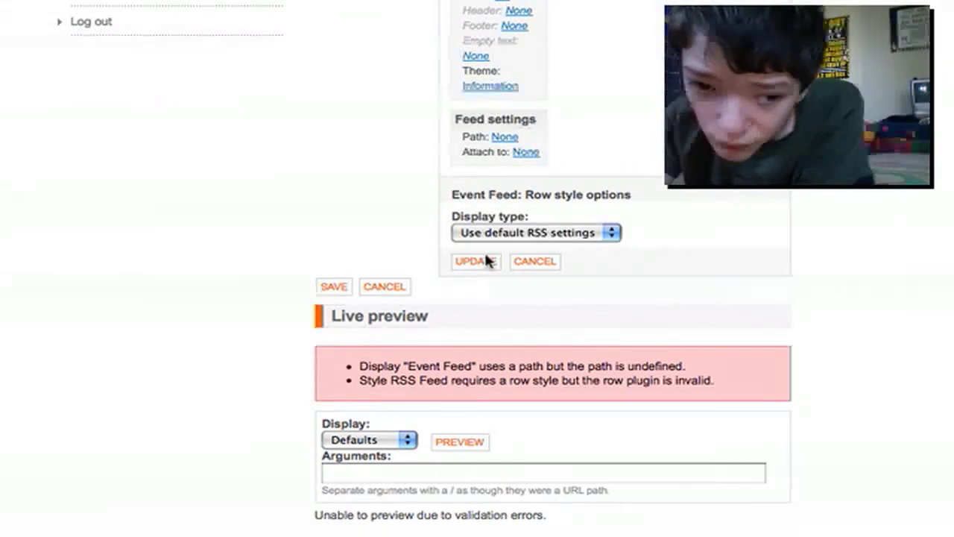
left_click(508, 234)
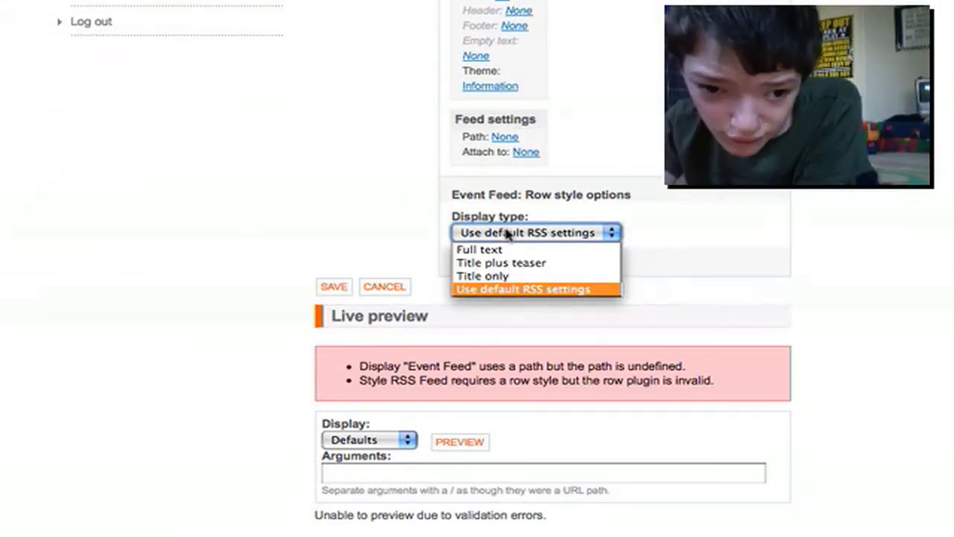
left_click(508, 234)
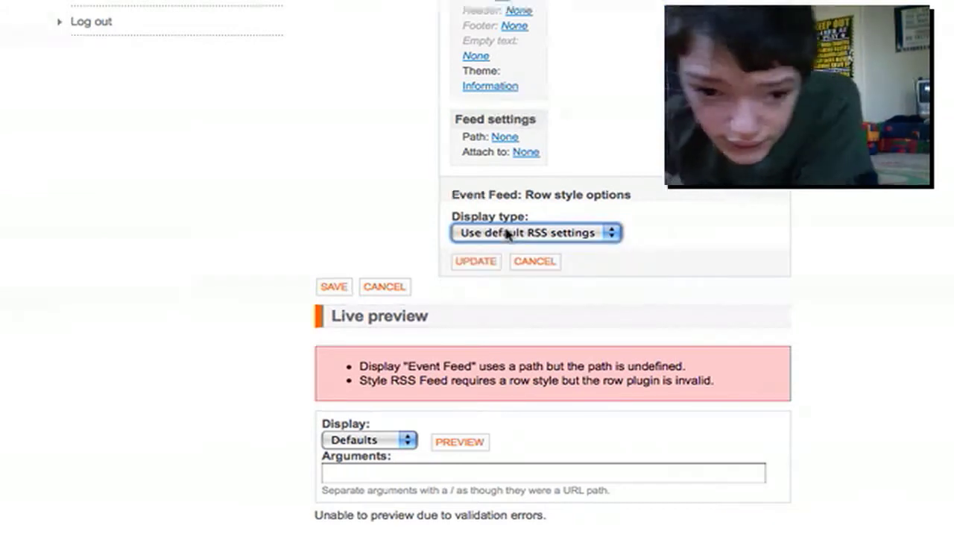
left_click(508, 234)
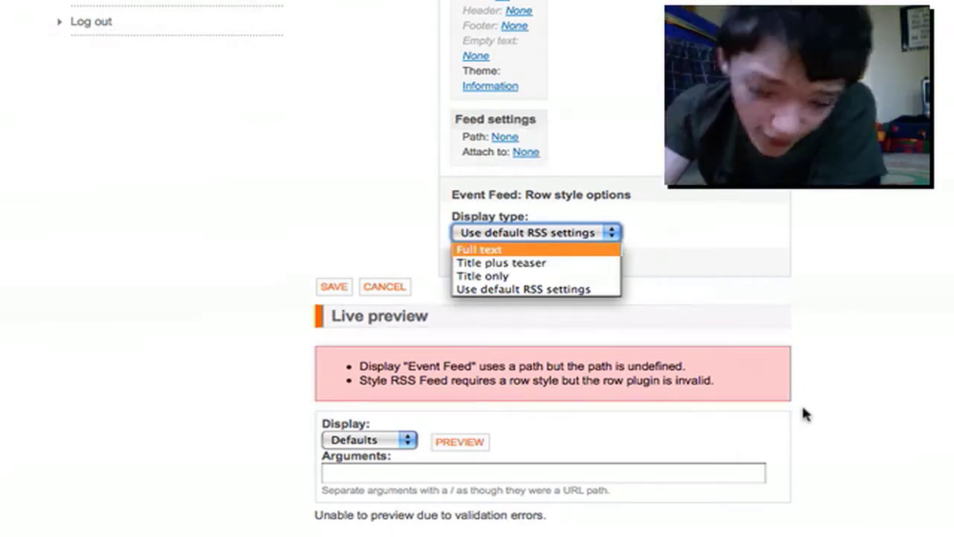
left_click(581, 262)
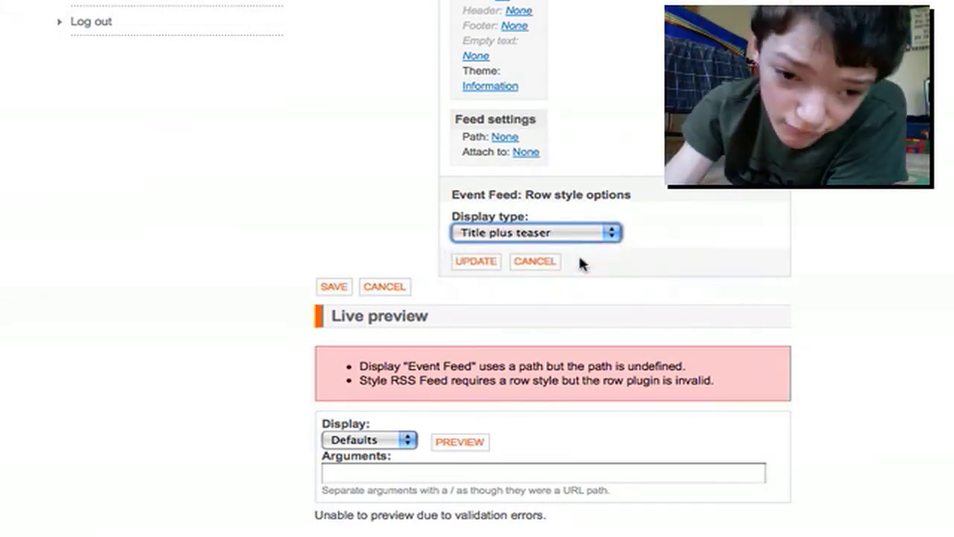
left_click(484, 260)
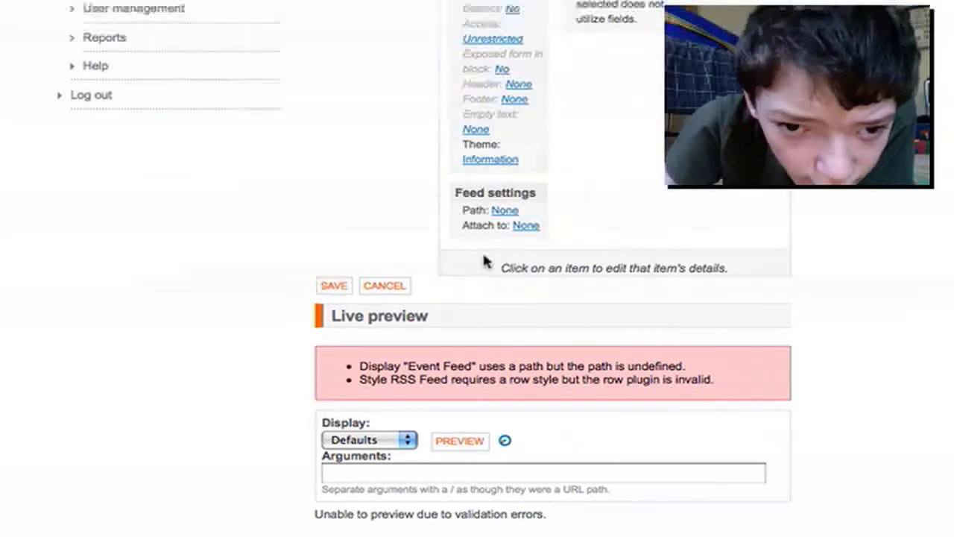
Step: Set the Event Feed display's path to events/feed and update the display
scroll(482, 251, "up", 3)
scroll(482, 257, "up", 3)
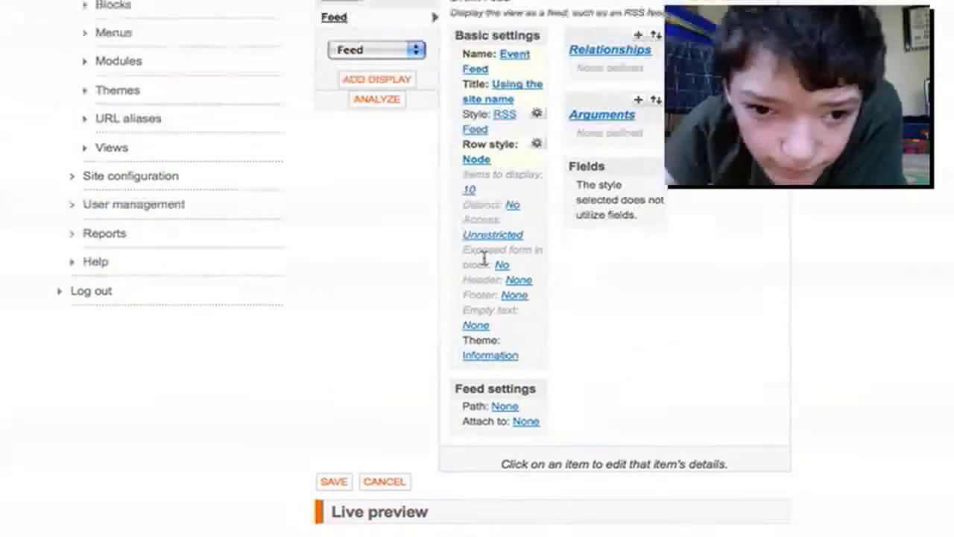
left_click(470, 193)
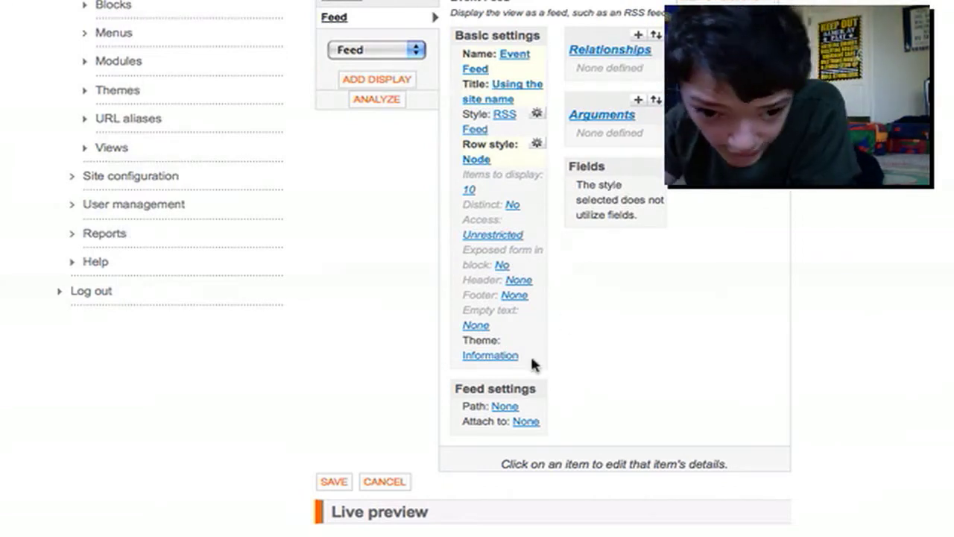
left_click(505, 406)
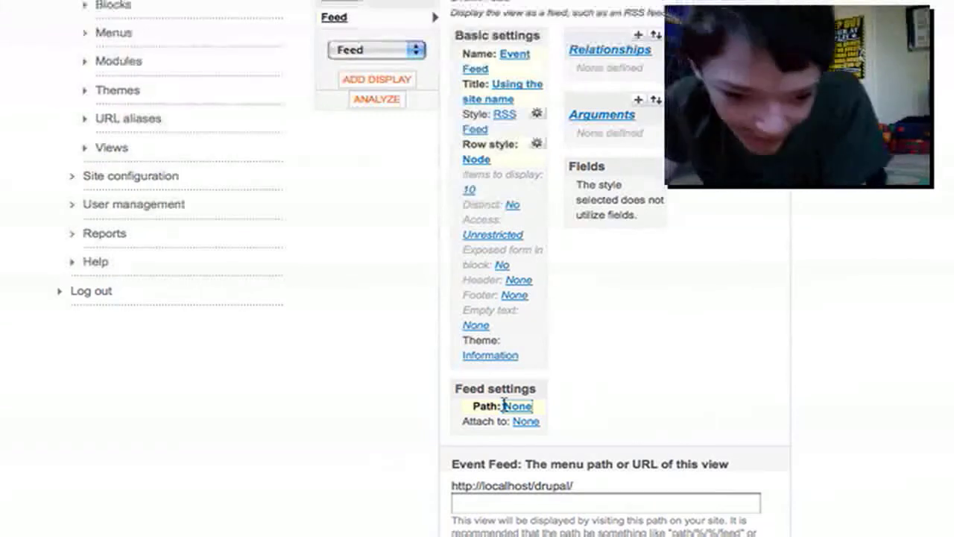
left_click(472, 507)
type("e")
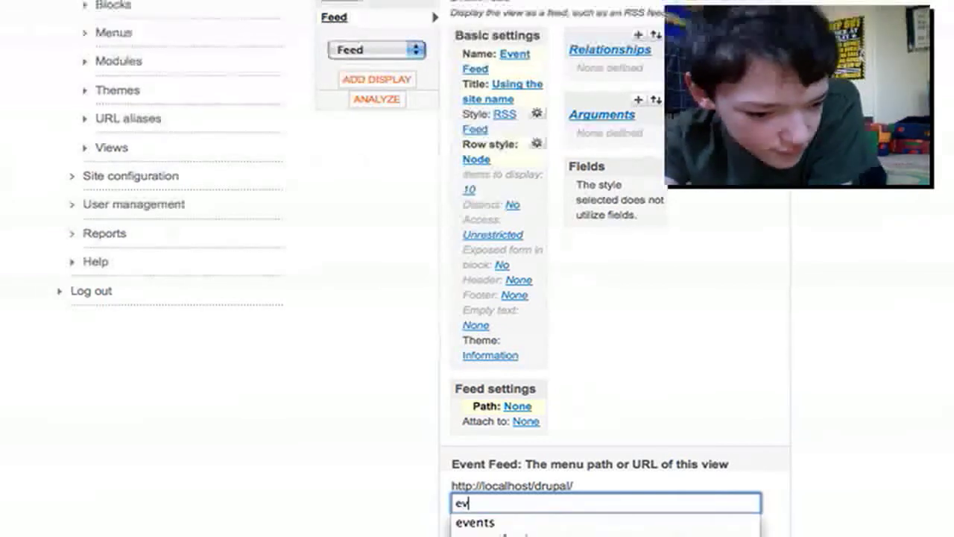
type("ve")
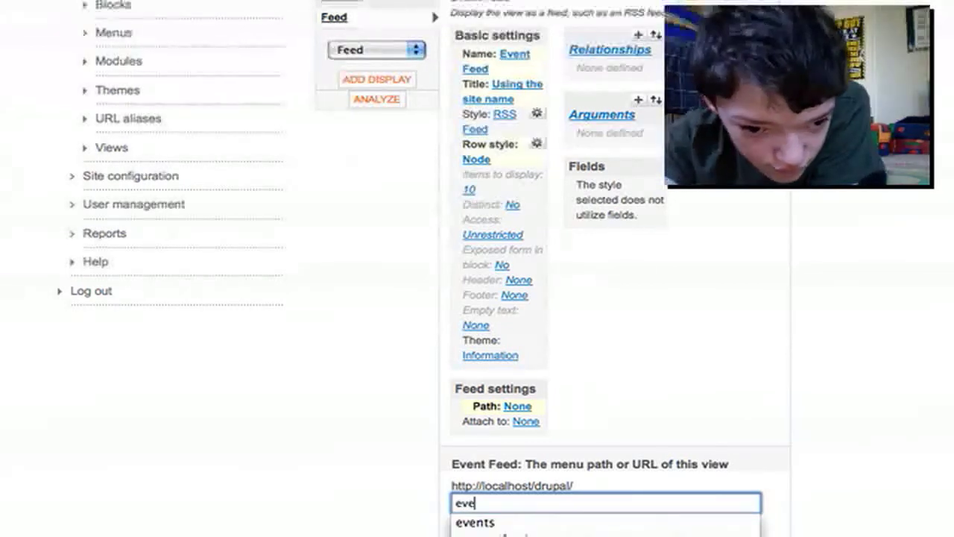
key("Down")
key("Down")
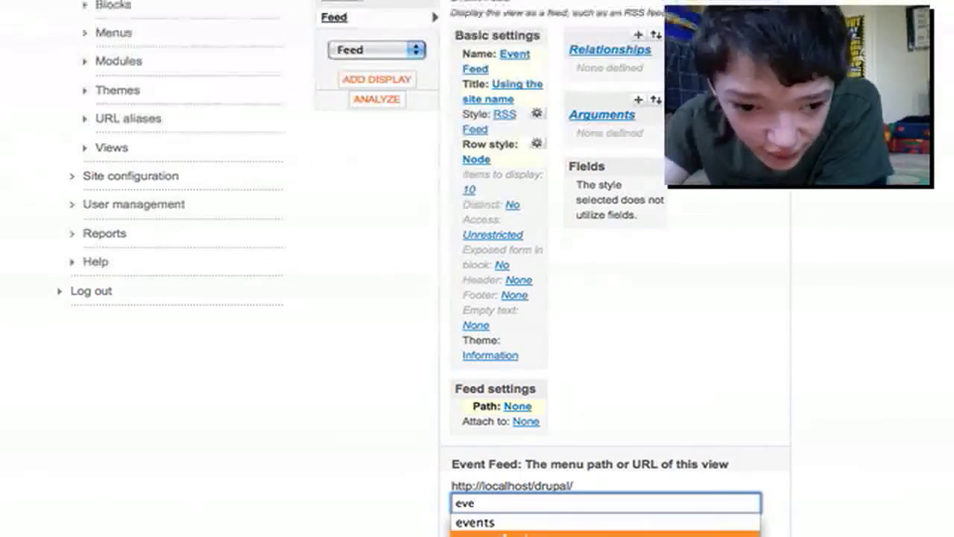
key("Return")
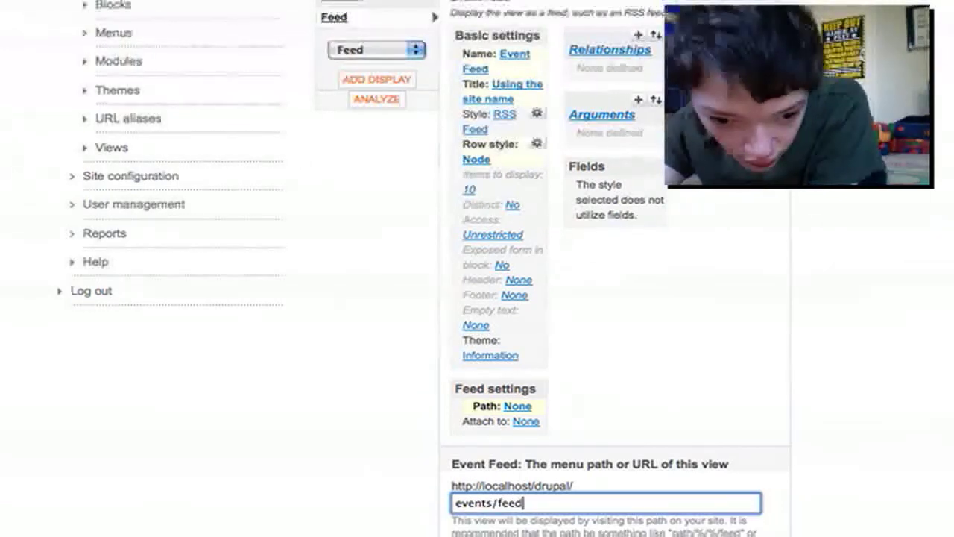
scroll(477, 268, "down", 3)
scroll(459, 376, "down", 2)
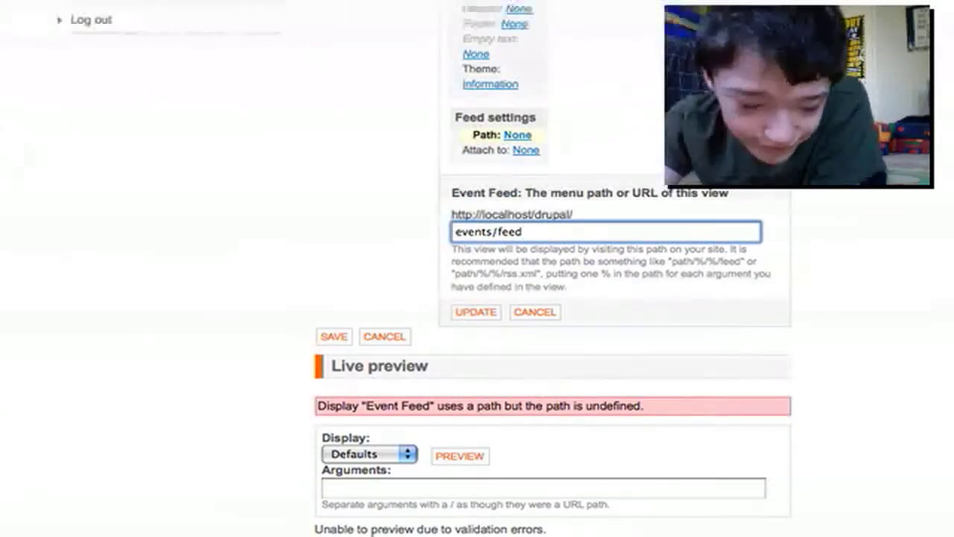
left_click(470, 313)
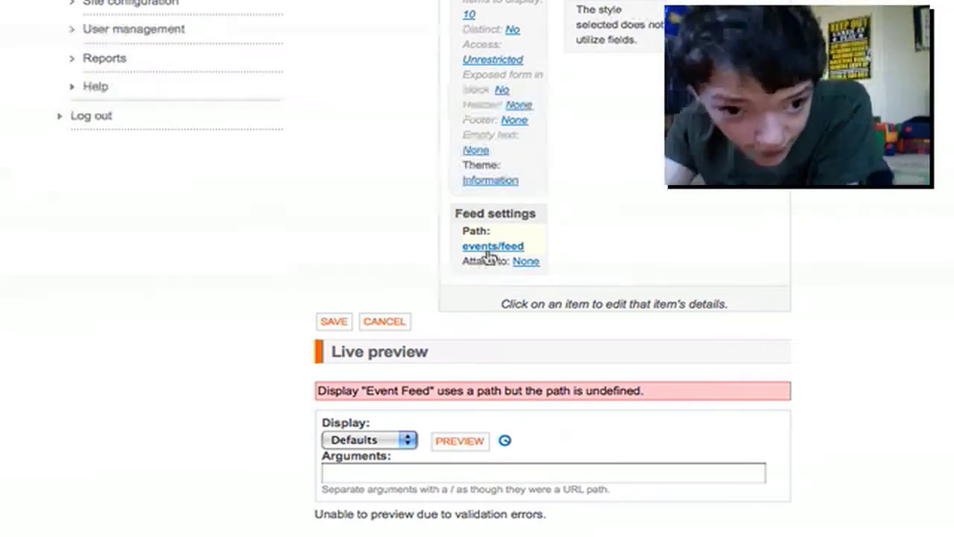
Step: Attach the Event Feed display to the Defaults display and update the setting
left_click(525, 263)
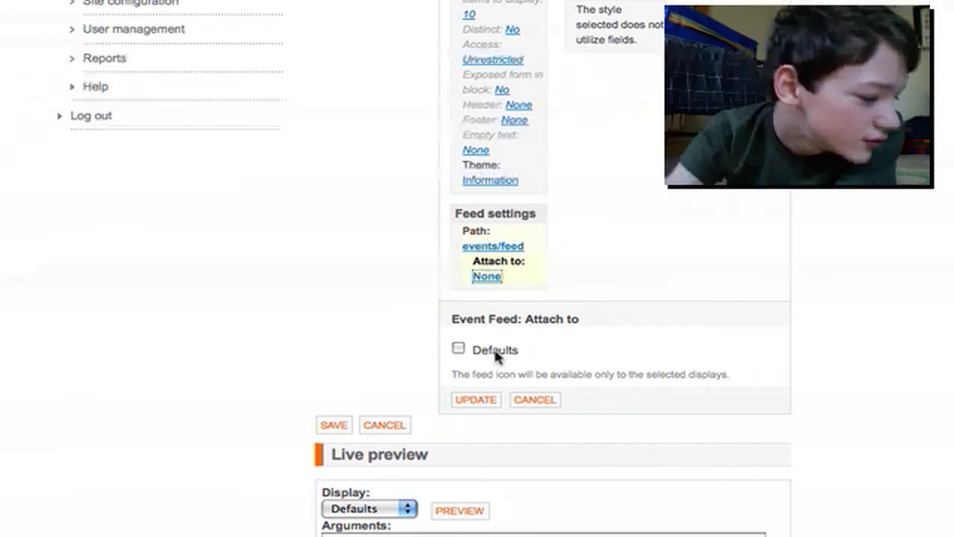
left_click(453, 350)
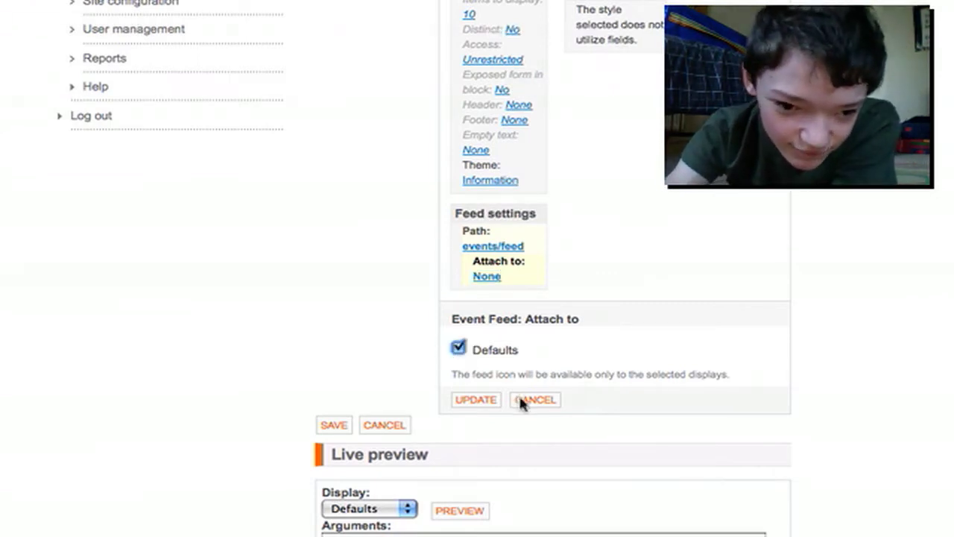
left_click(476, 400)
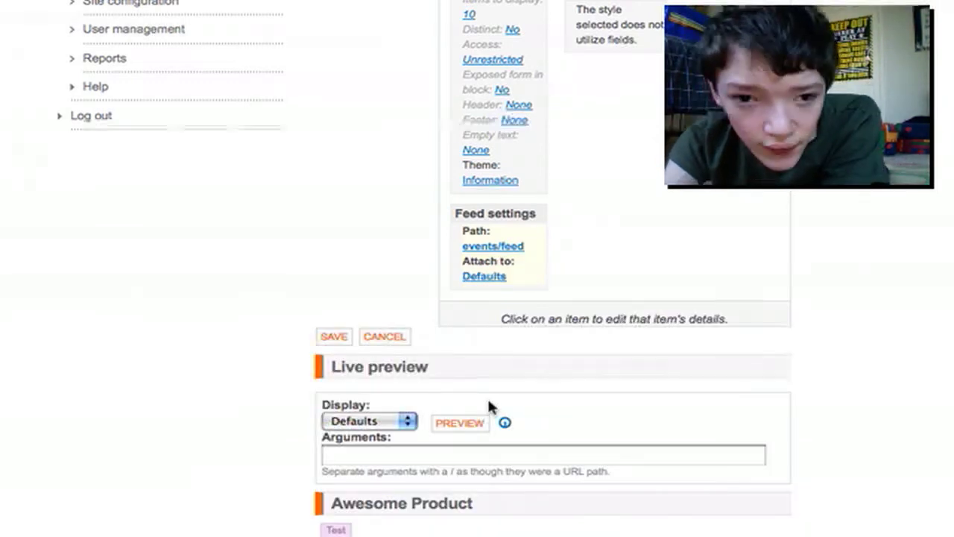
Step: Add the Node: Post date sort criterion to the Event Feed display
scroll(487, 397, "up", 5)
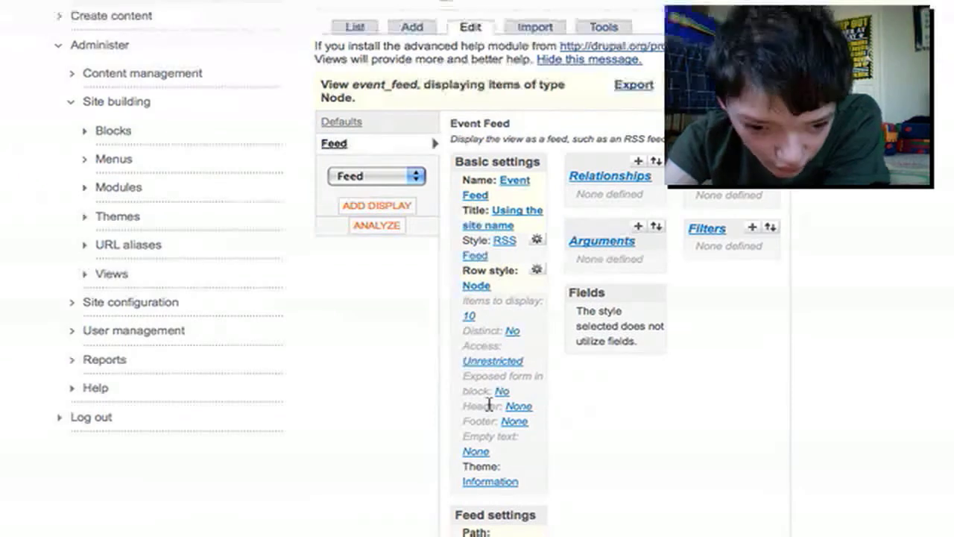
scroll(491, 406, "down", 2)
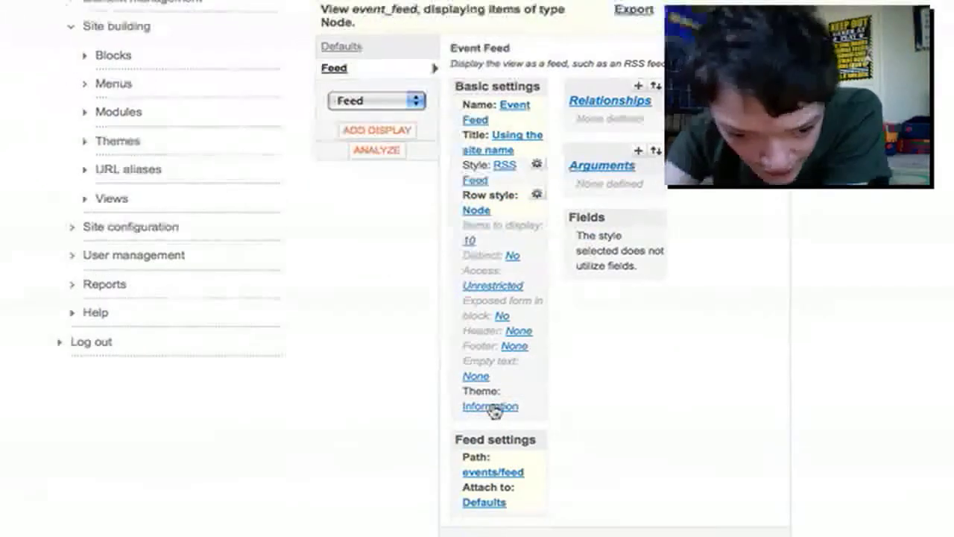
scroll(489, 447, "up", 1)
right_click(490, 469)
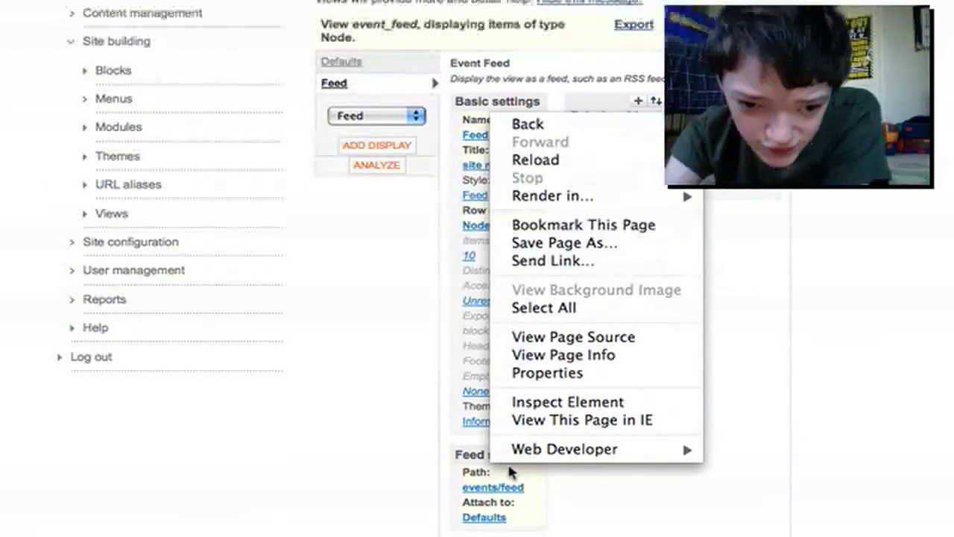
left_click(366, 432)
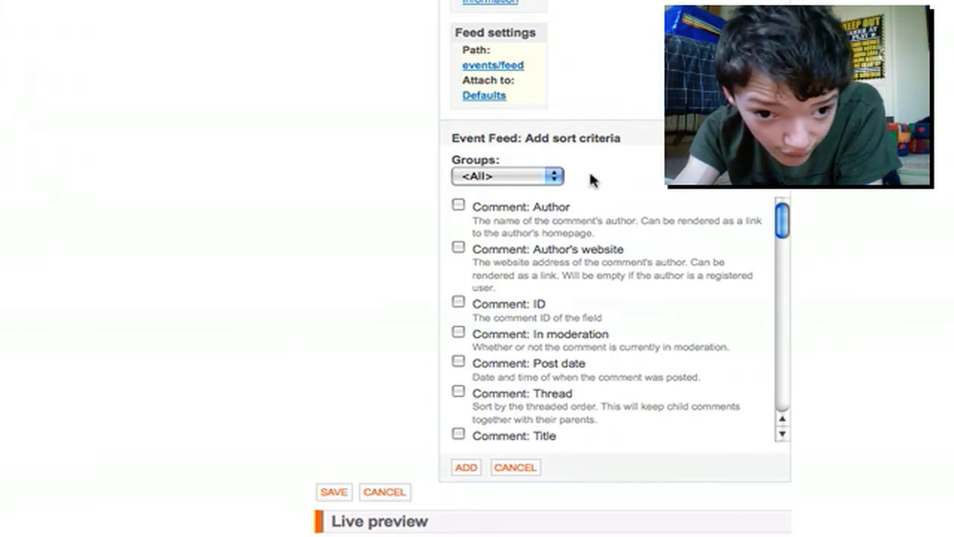
left_click(555, 176)
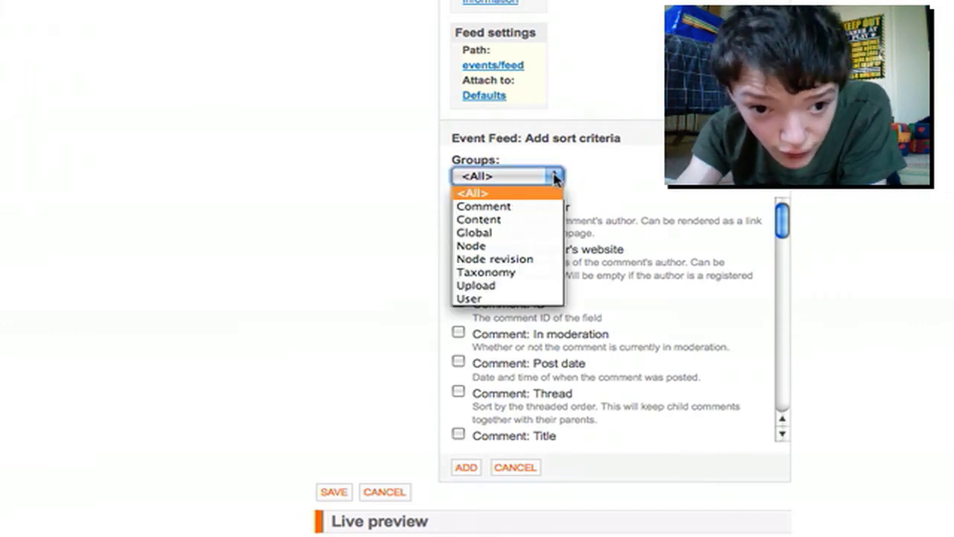
left_click(513, 247)
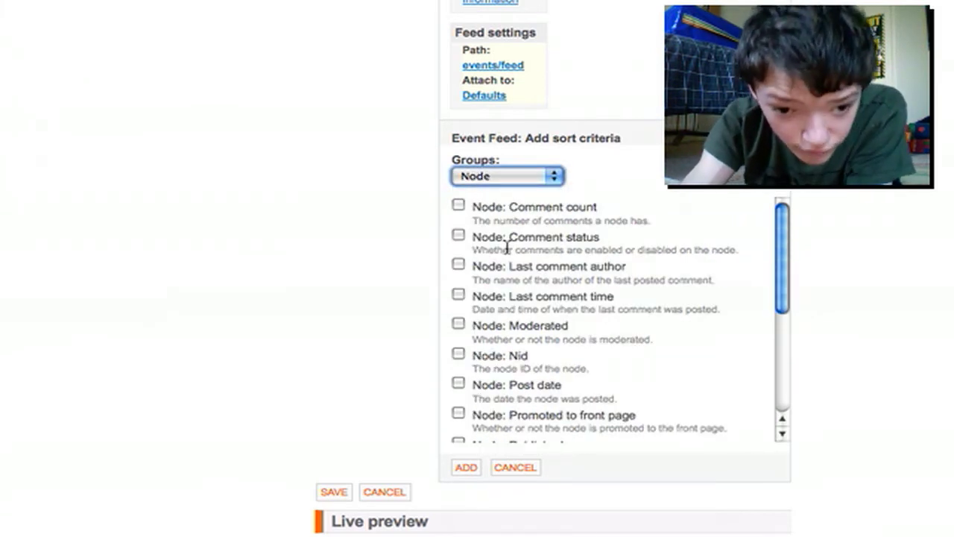
left_click(458, 385)
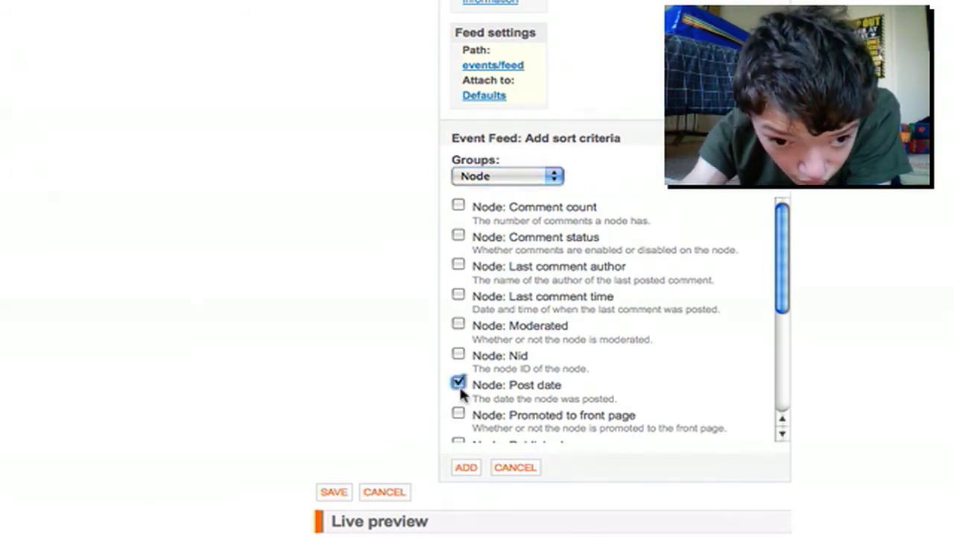
left_click(467, 468)
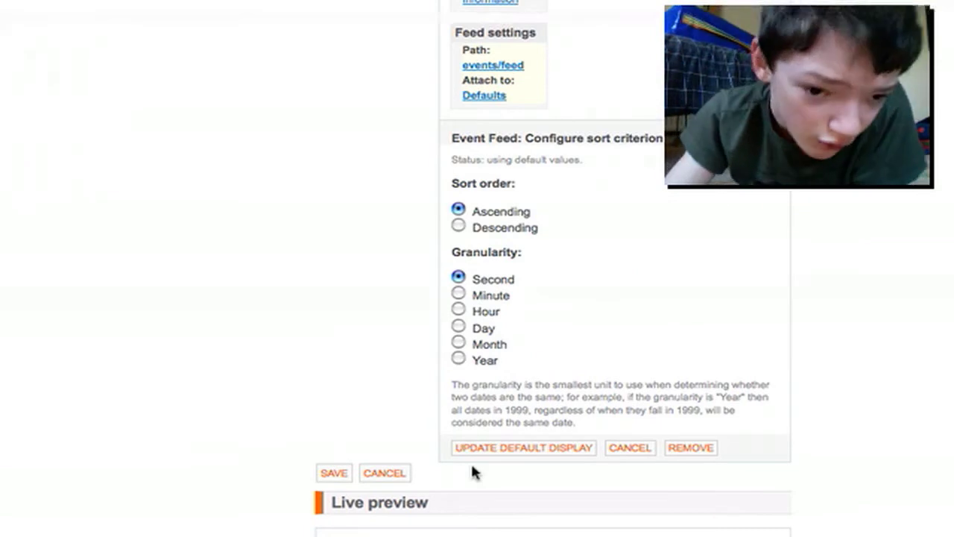
Step: Override the Post date sort criterion with descending order and Day granularity, and update the display
scroll(459, 276, "down", 10)
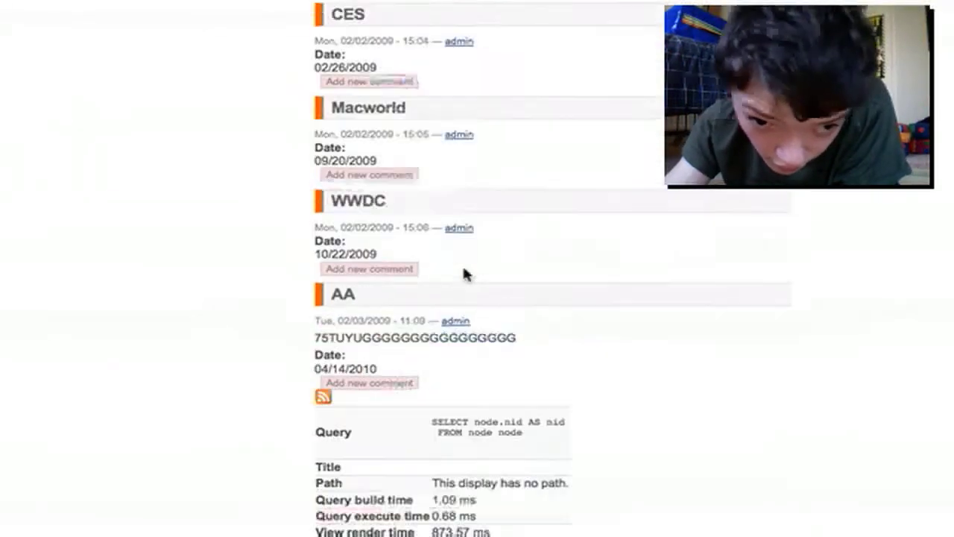
scroll(458, 273, "up", 4)
scroll(447, 289, "up", 7)
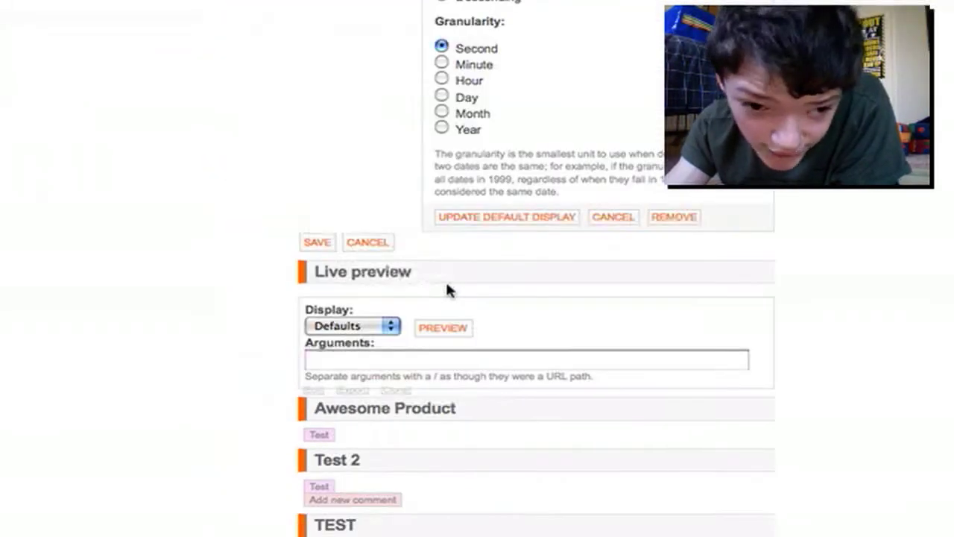
left_click(460, 96)
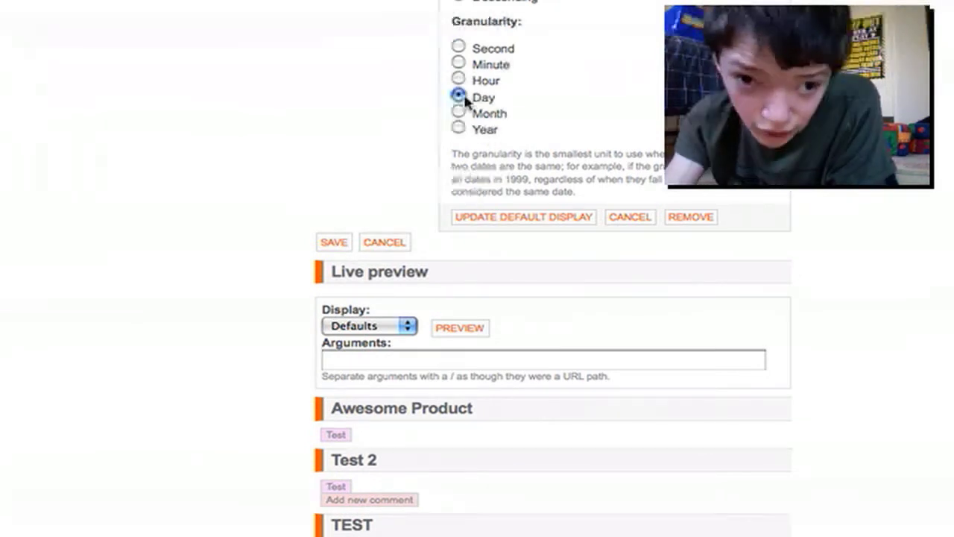
scroll(466, 104, "up", 4)
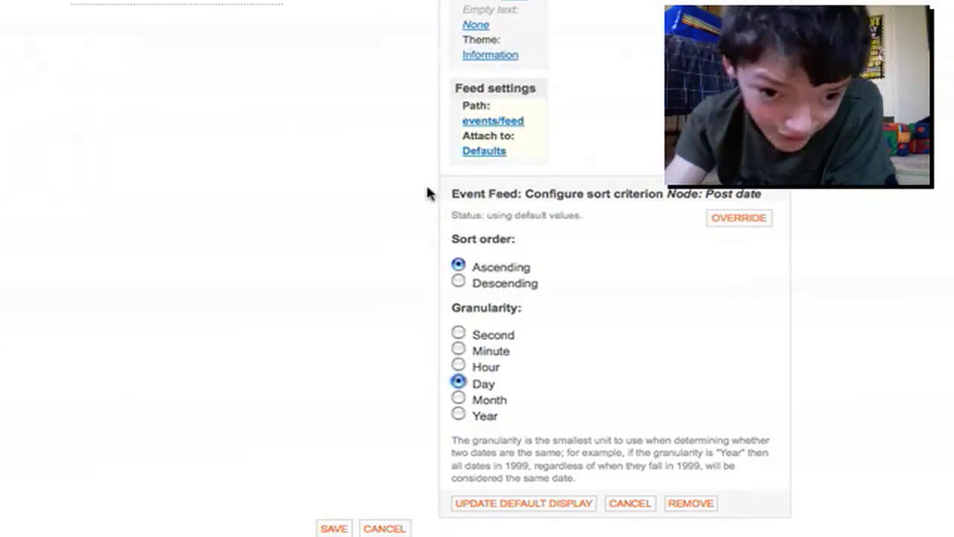
left_click(500, 285)
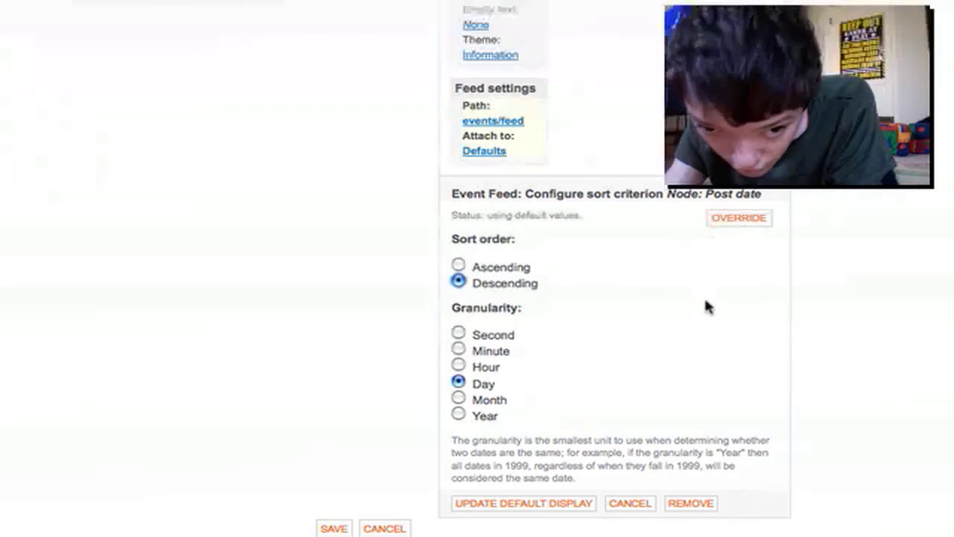
left_click(764, 217)
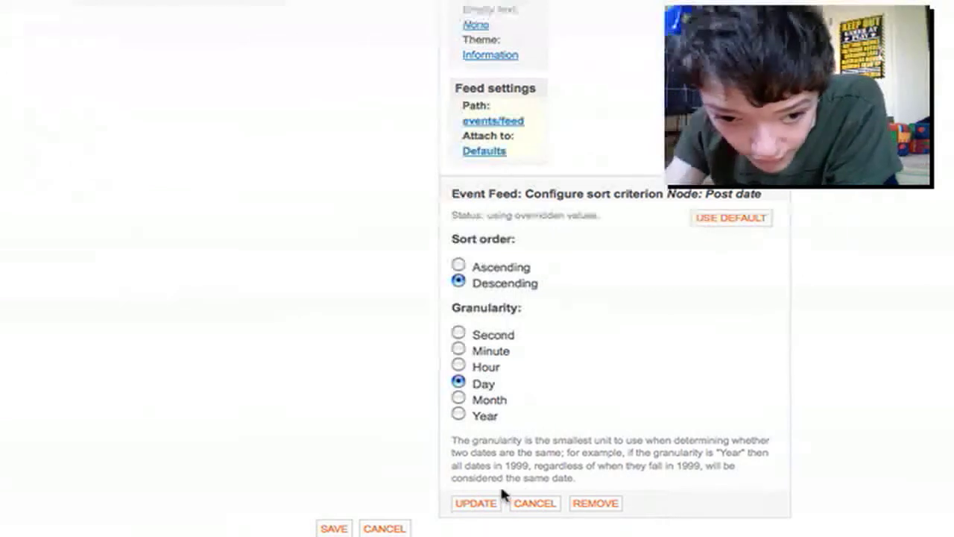
left_click(481, 505)
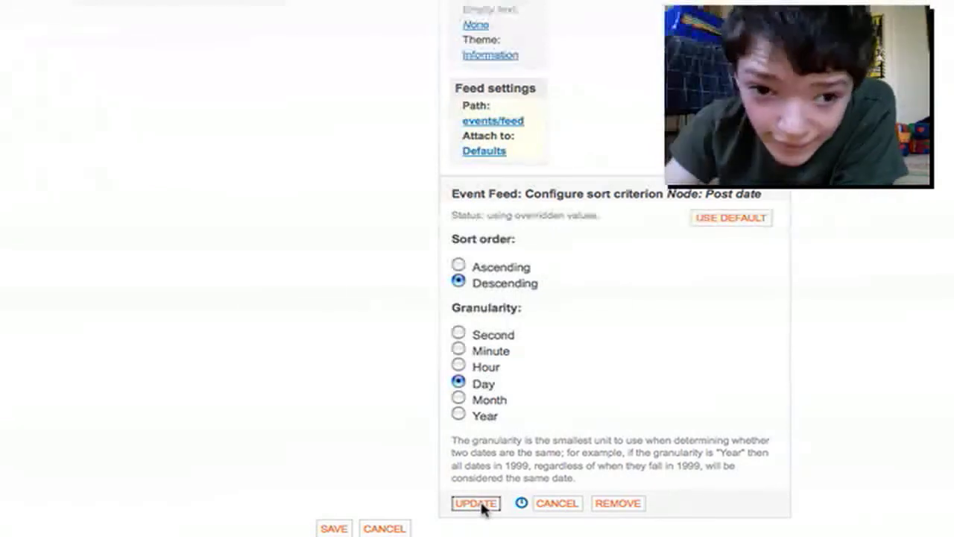
Step: Start adding filters to the Event Feed display and limit the available filters to the Node group
scroll(483, 511, "up", 3)
scroll(483, 510, "up", 3)
scroll(483, 511, "left", 2)
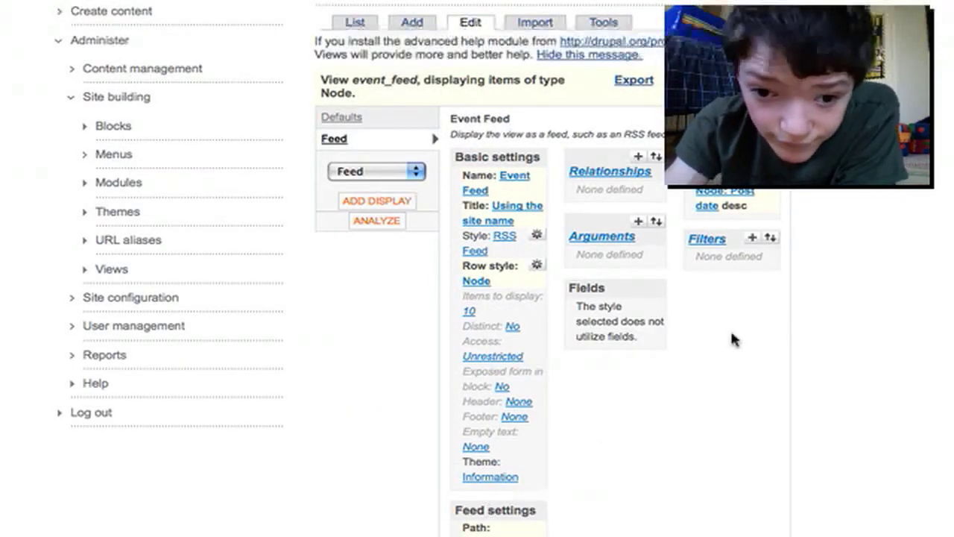
left_click(754, 240)
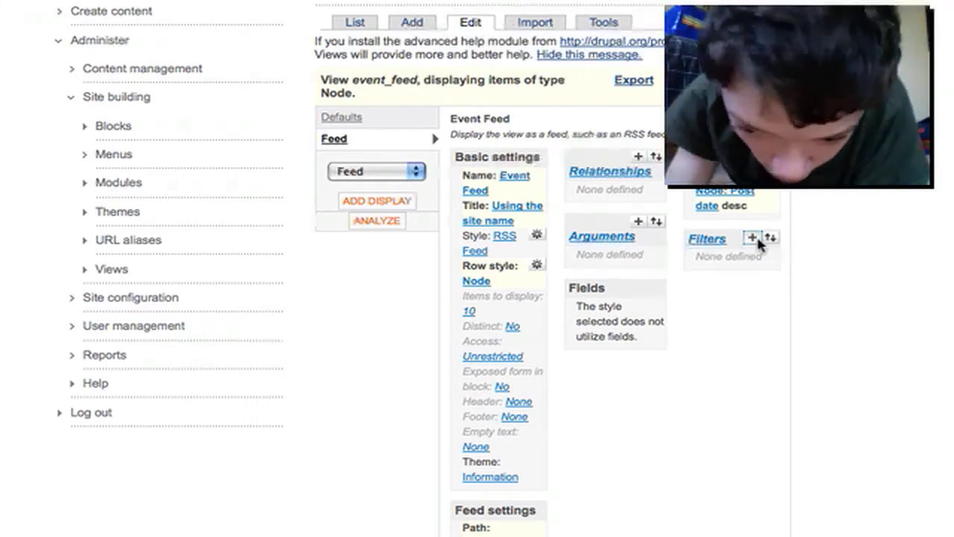
scroll(758, 246, "down", 10)
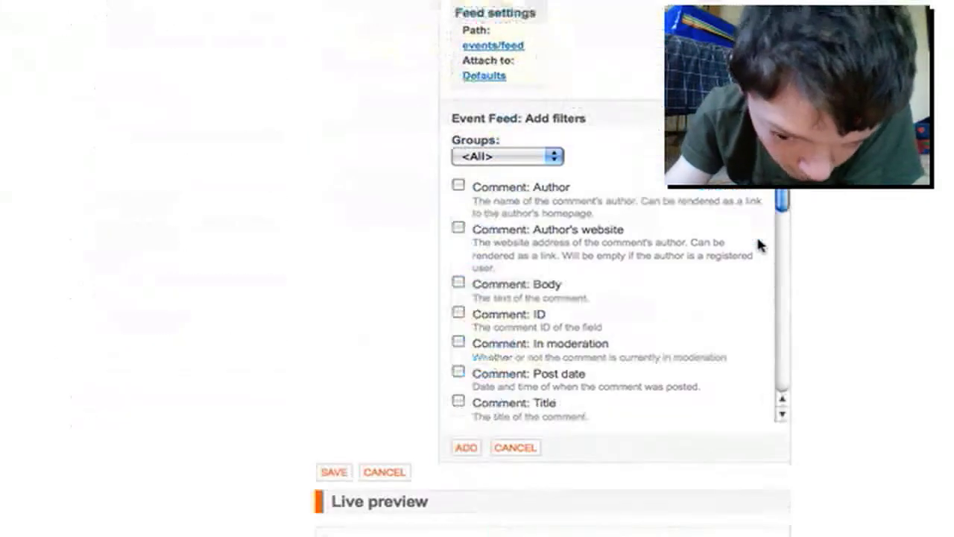
scroll(759, 246, "up", 4)
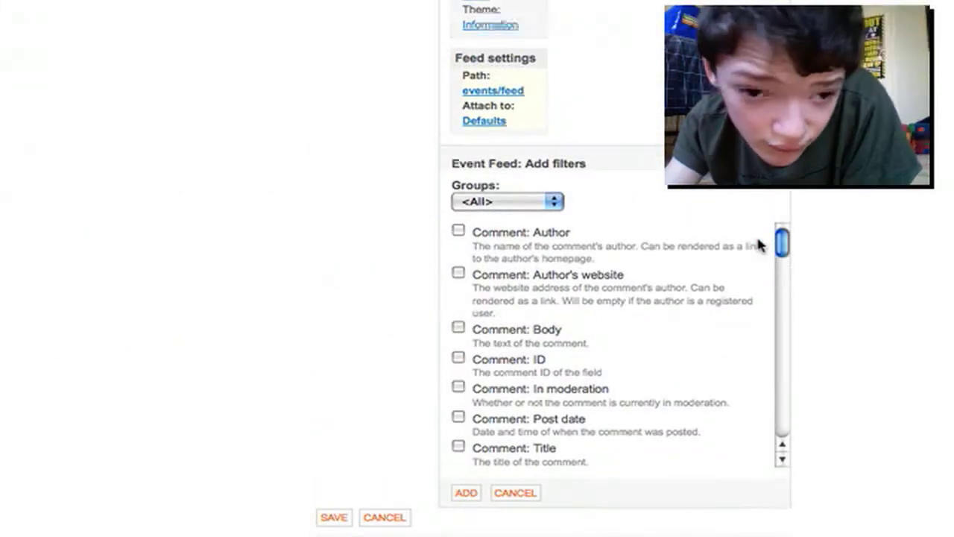
left_click(520, 202)
left_click(536, 246)
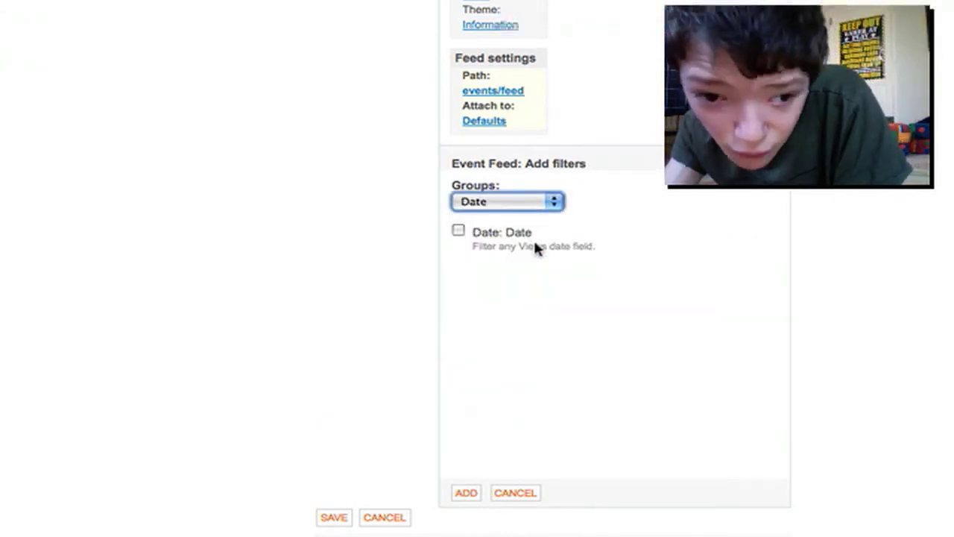
left_click(541, 200)
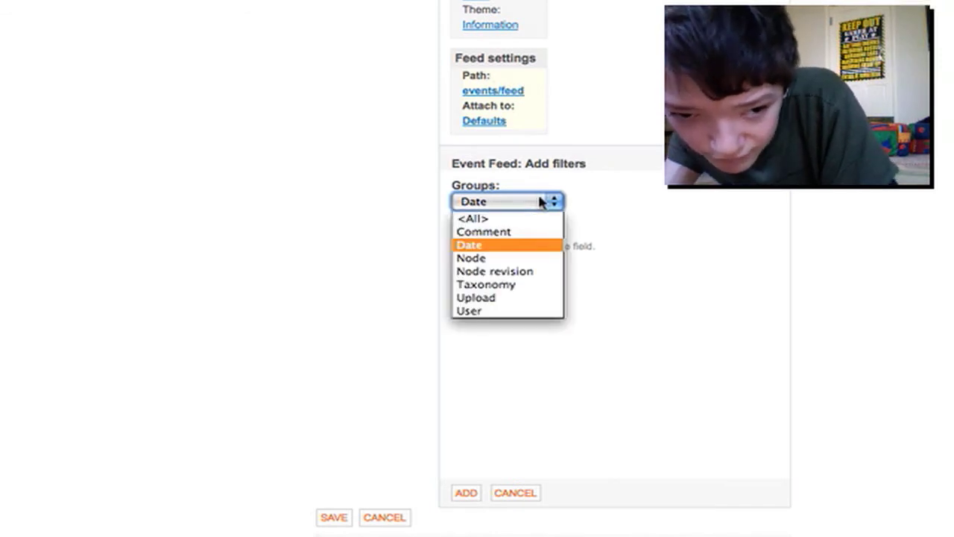
left_click(534, 257)
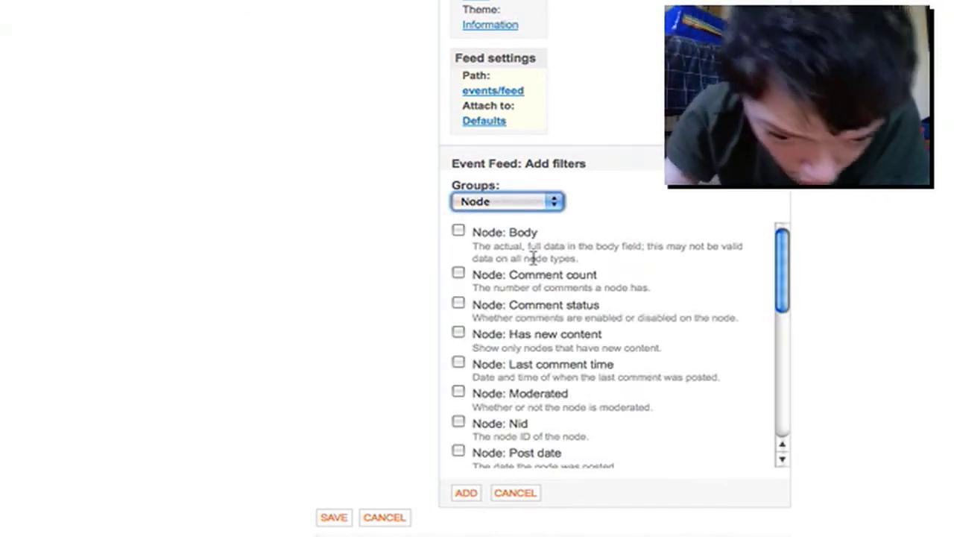
Step: Add the Node: Published and Node: Type filters to the Event Feed display
scroll(492, 238, "down", 5)
right_click(477, 257)
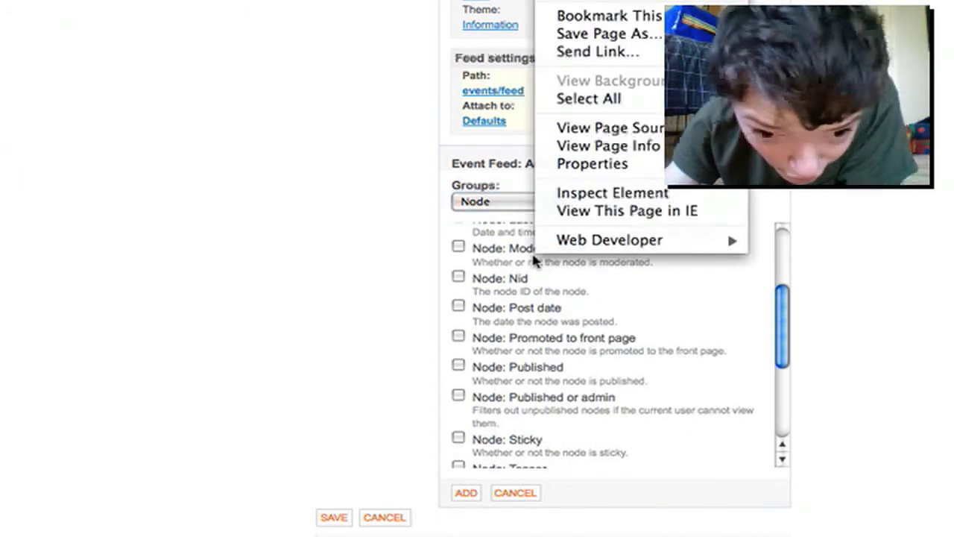
left_click(474, 369)
left_click(459, 365)
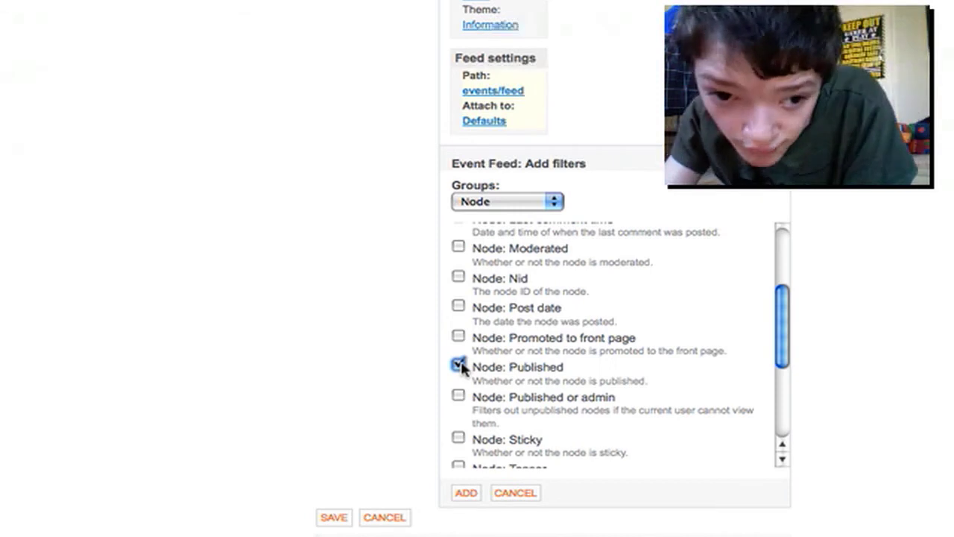
left_click(459, 365)
scroll(456, 352, "up", 5)
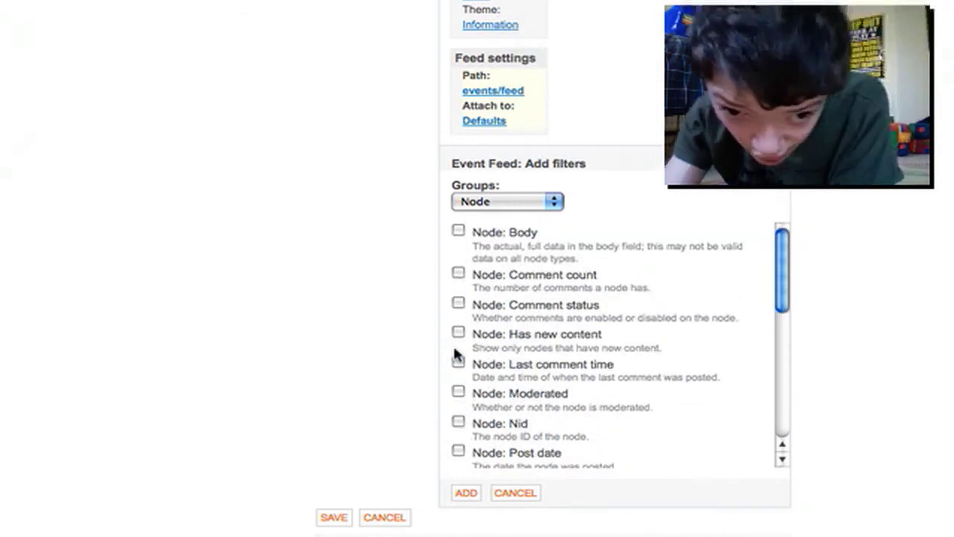
scroll(458, 358, "down", 10)
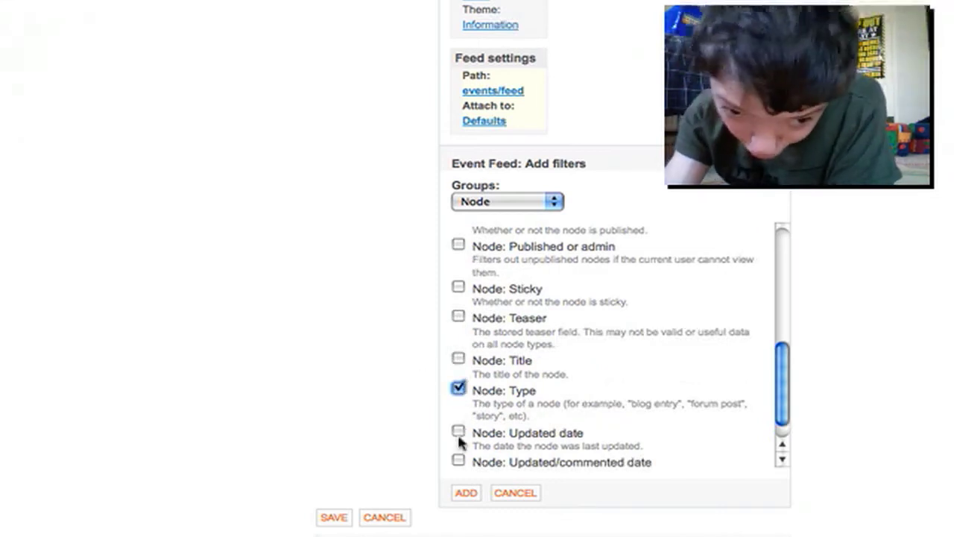
left_click(473, 494)
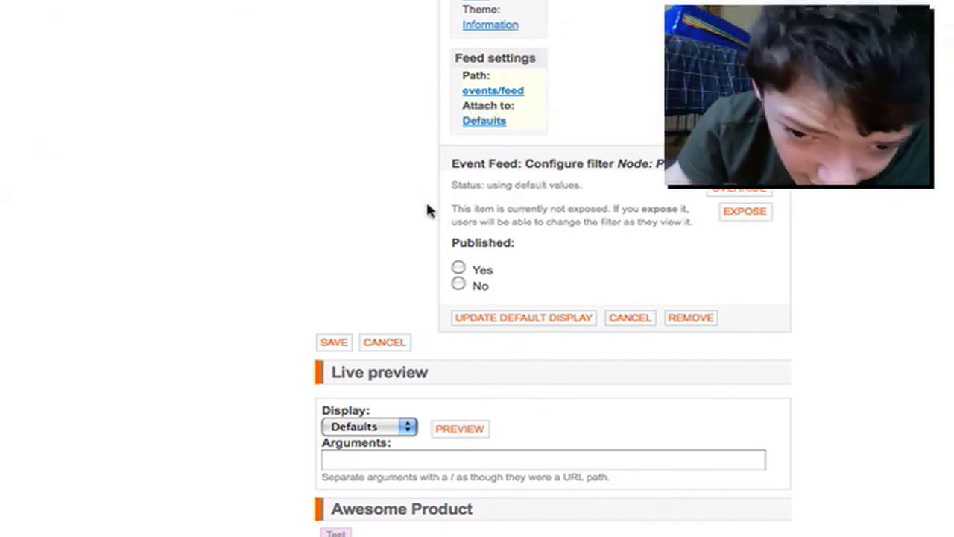
Step: Set the Node: Published filter to Yes, override its default values, and update the display
scroll(427, 207, "down", 5)
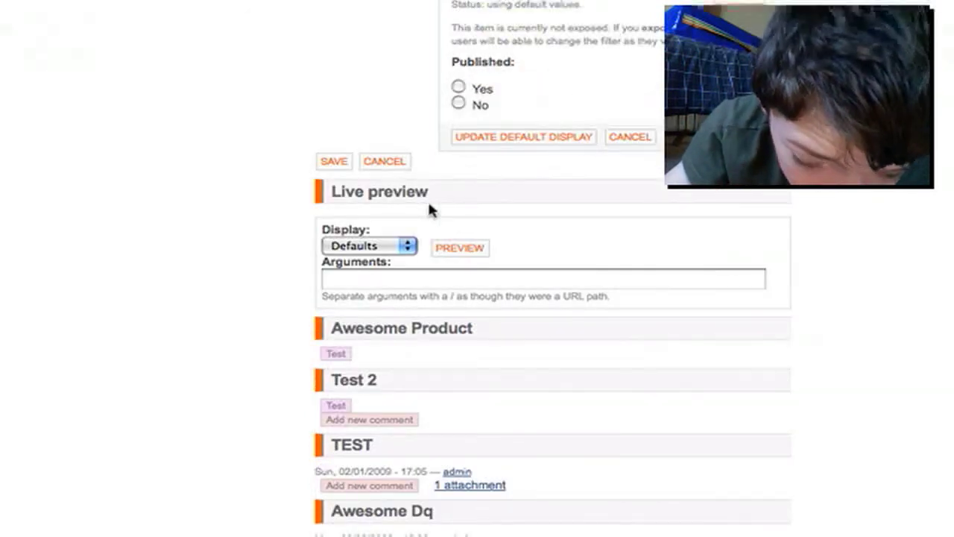
scroll(428, 211, "up", 3)
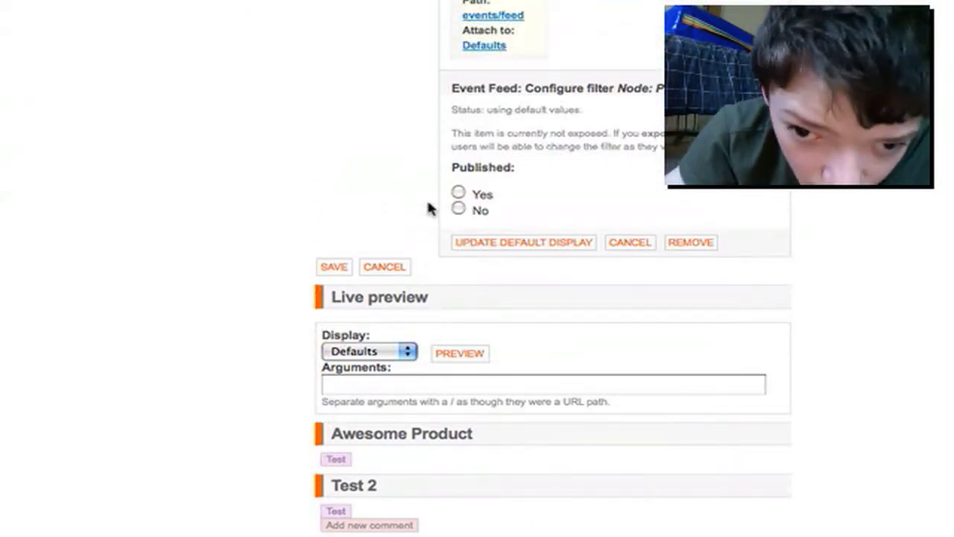
scroll(449, 233, "up", 1)
left_click(457, 238)
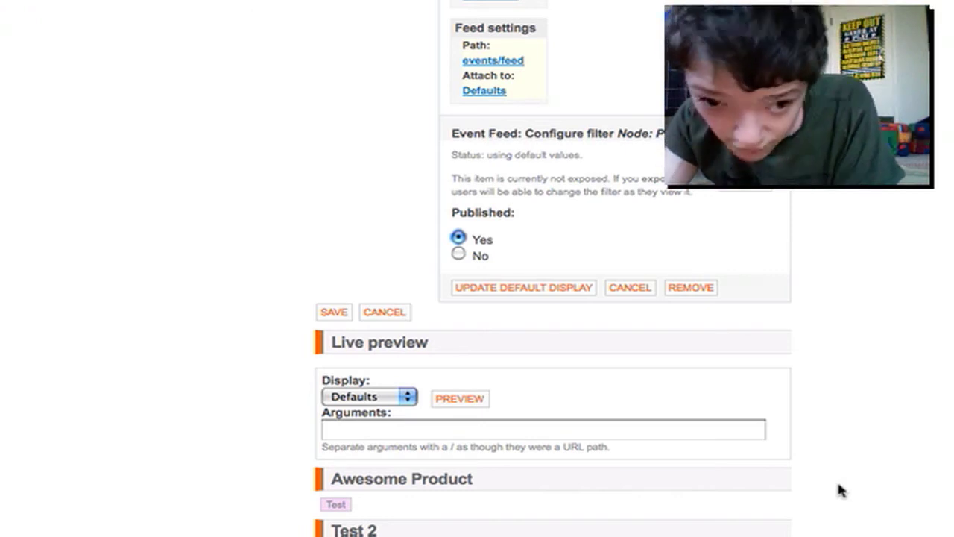
left_click(744, 181)
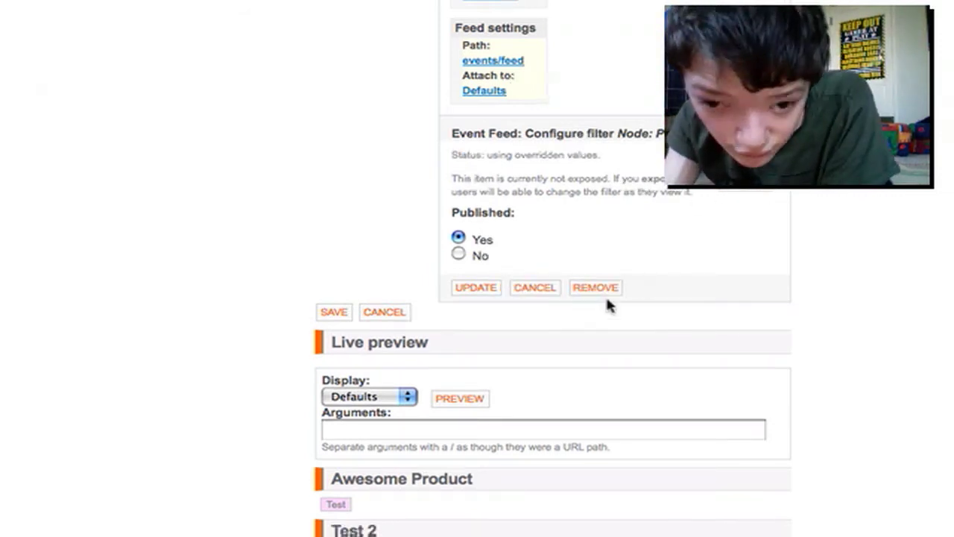
left_click(470, 288)
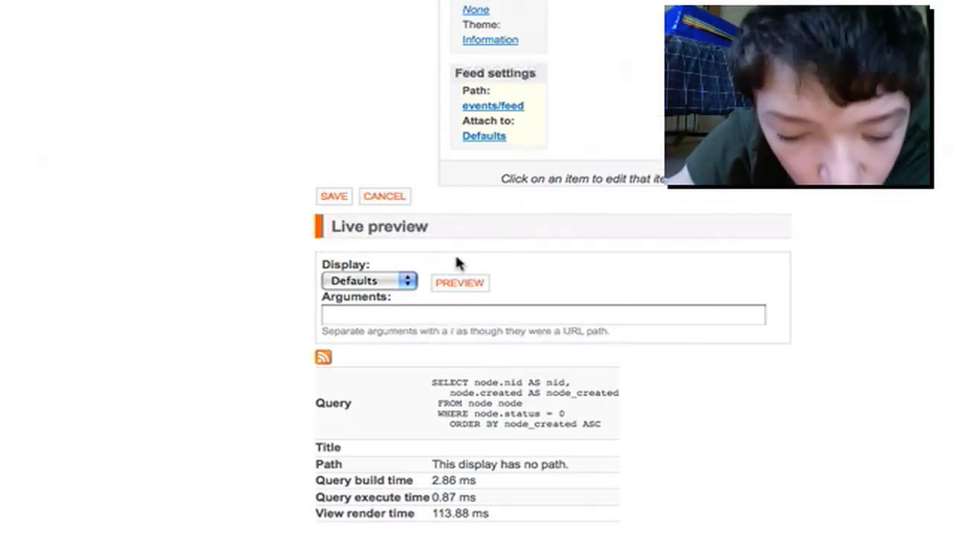
Step: Limit the Node: Type filter of the Event Feed display to the Event type and update the display
scroll(454, 264, "up", 3)
scroll(457, 262, "up", 2)
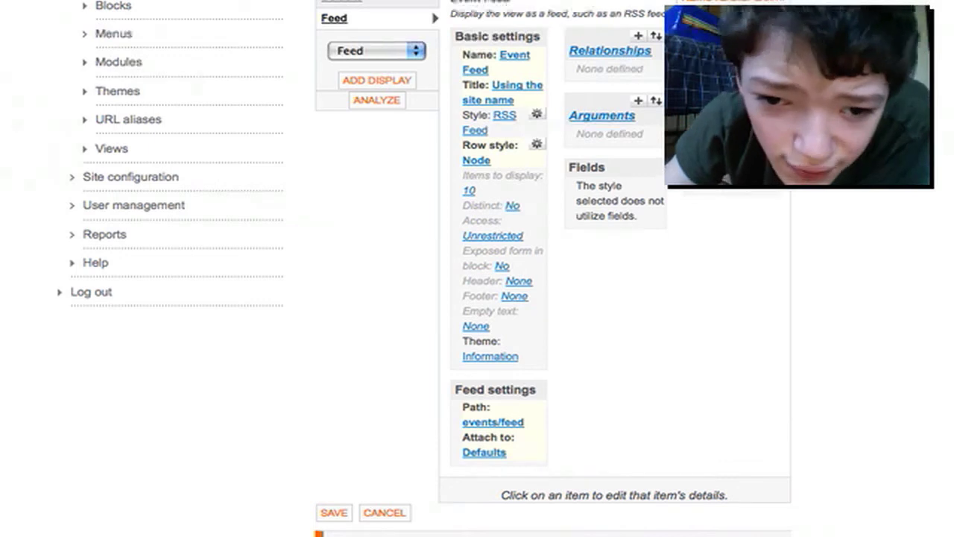
scroll(551, 268, "down", 5)
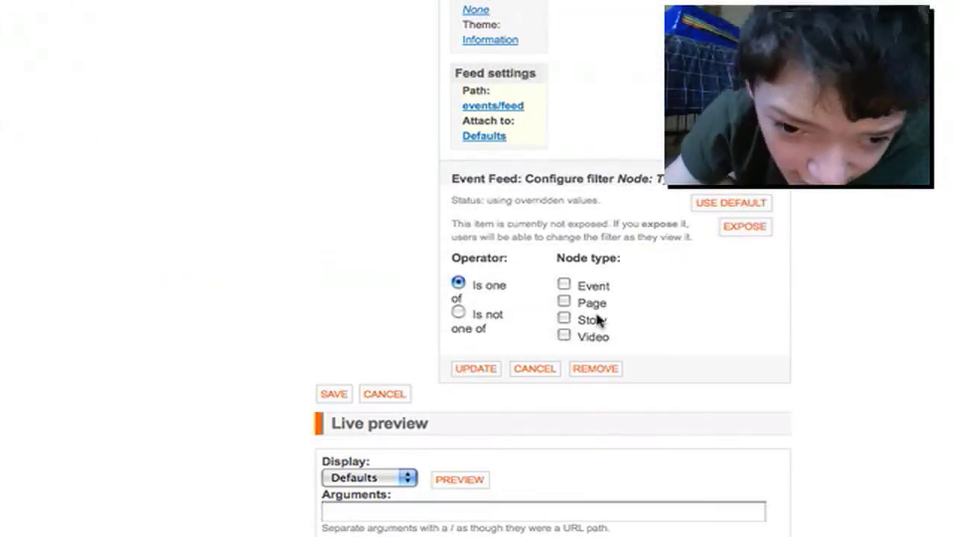
scroll(447, 319, "down", 2)
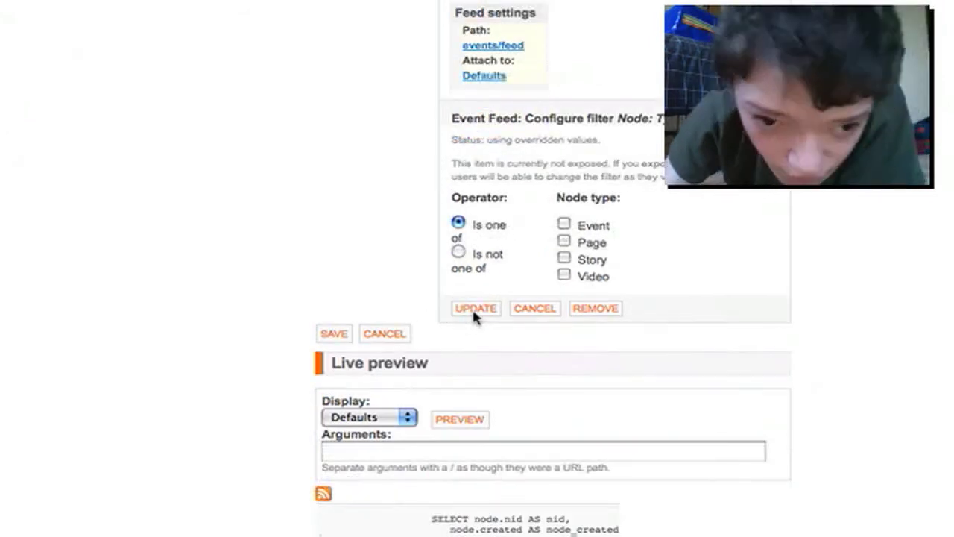
left_click(582, 225)
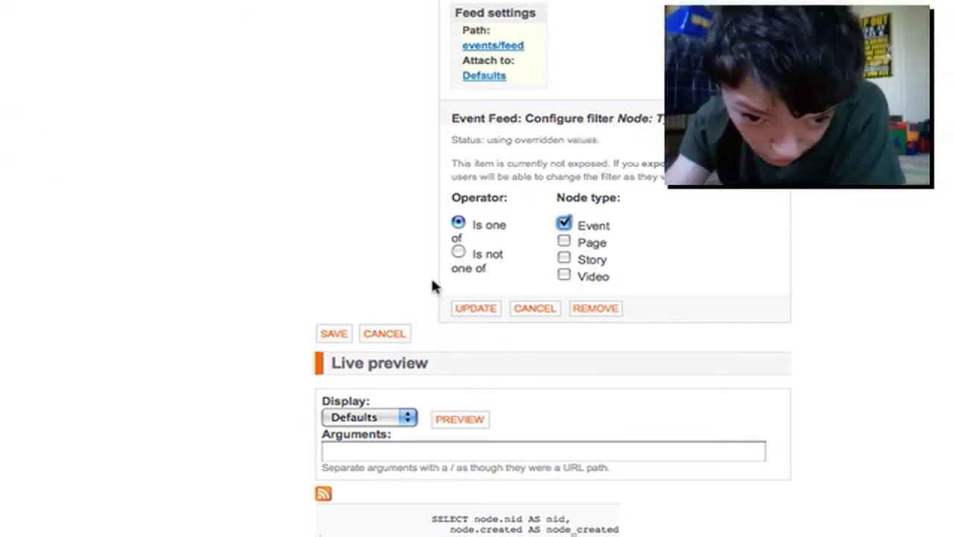
left_click(474, 307)
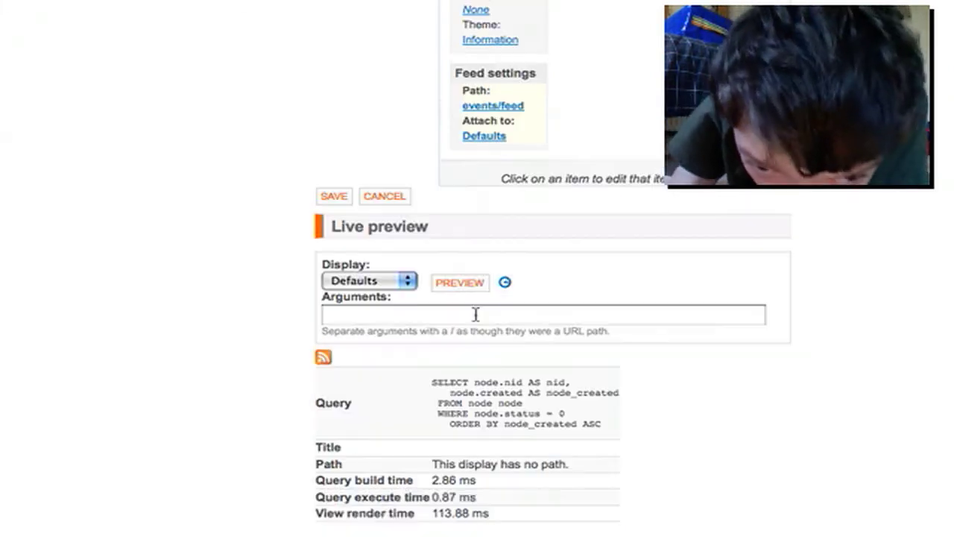
Step: Save the event_feed view with its configured Event Feed display
scroll(475, 314, "up", 15)
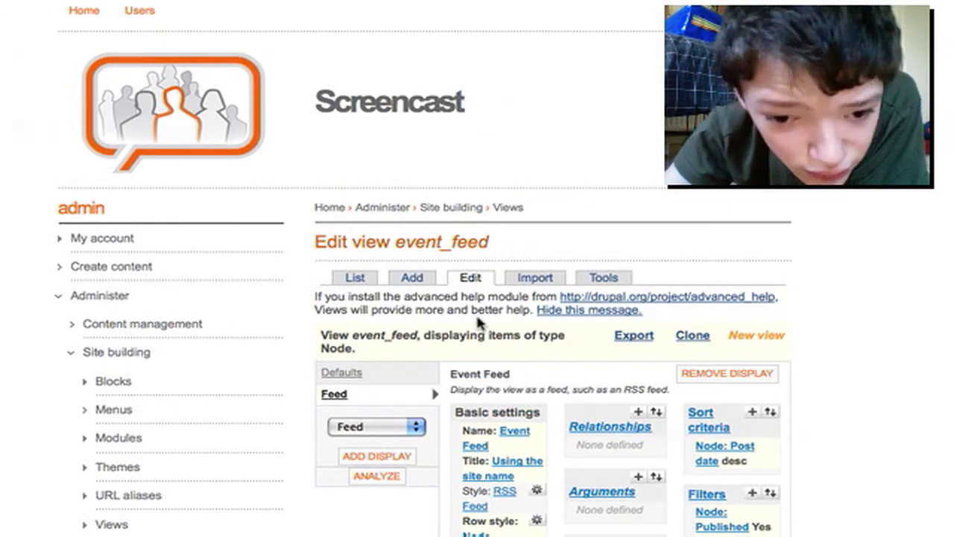
scroll(477, 317, "down", 4)
scroll(479, 322, "down", 9)
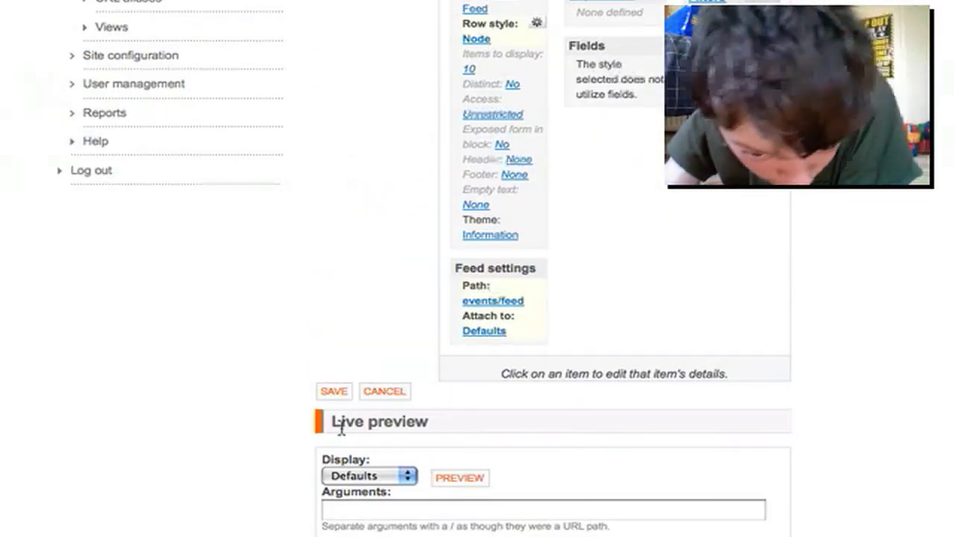
left_click(323, 393)
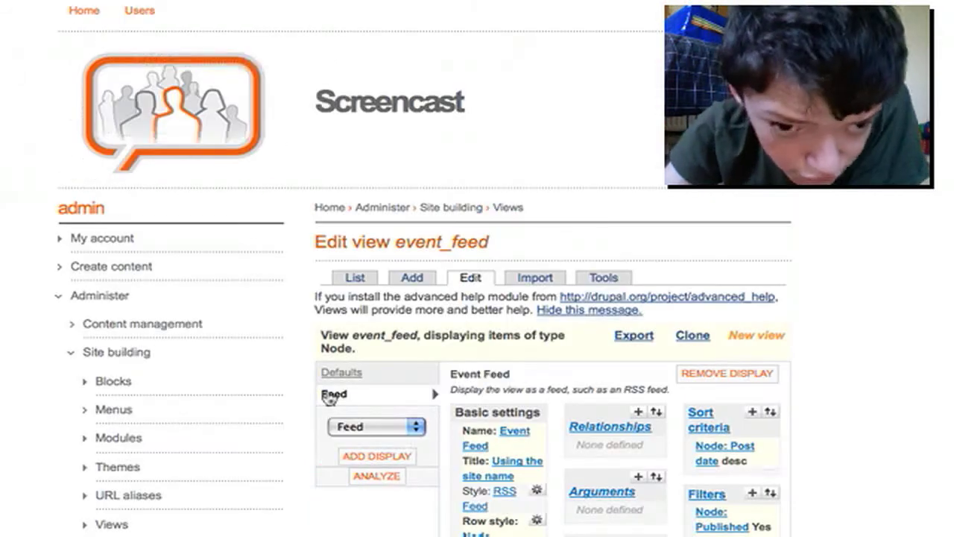
scroll(327, 391, "up", 3)
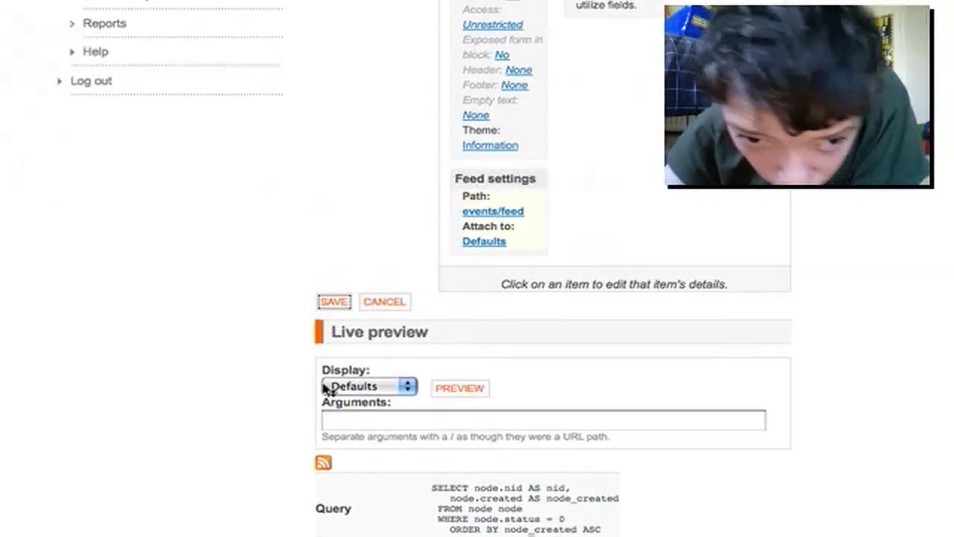
scroll(328, 389, "up", 6)
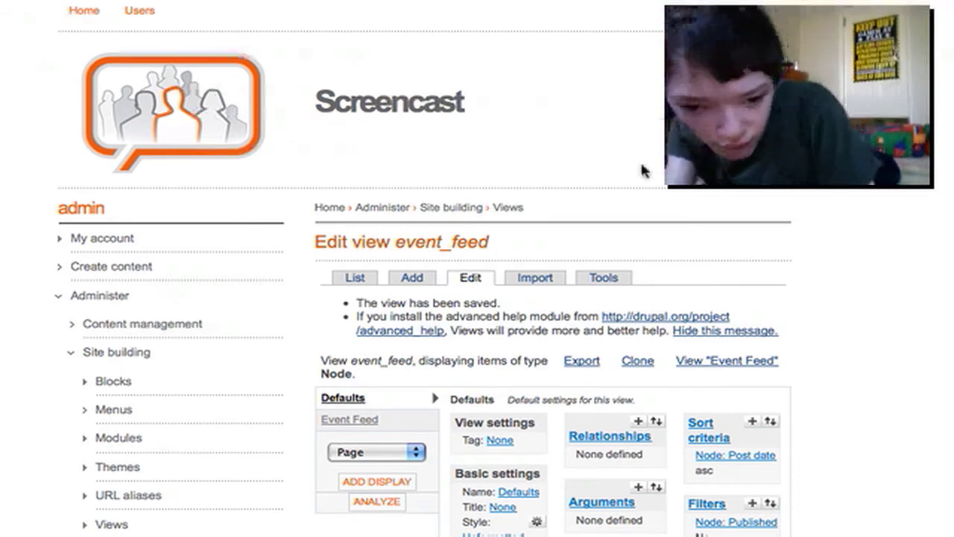
Step: Reopen the Event Feed display of the saved view
scroll(645, 170, "down", 7)
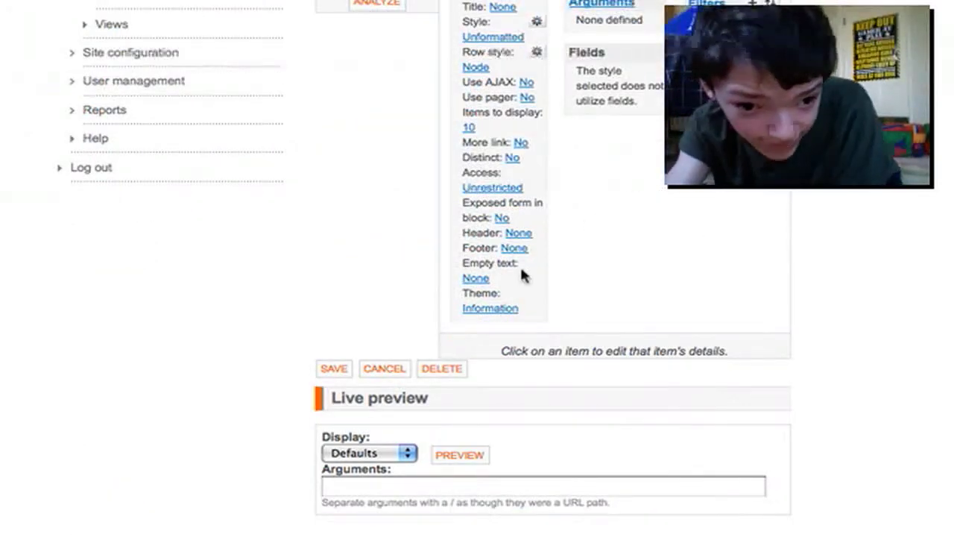
scroll(531, 246, "up", 3)
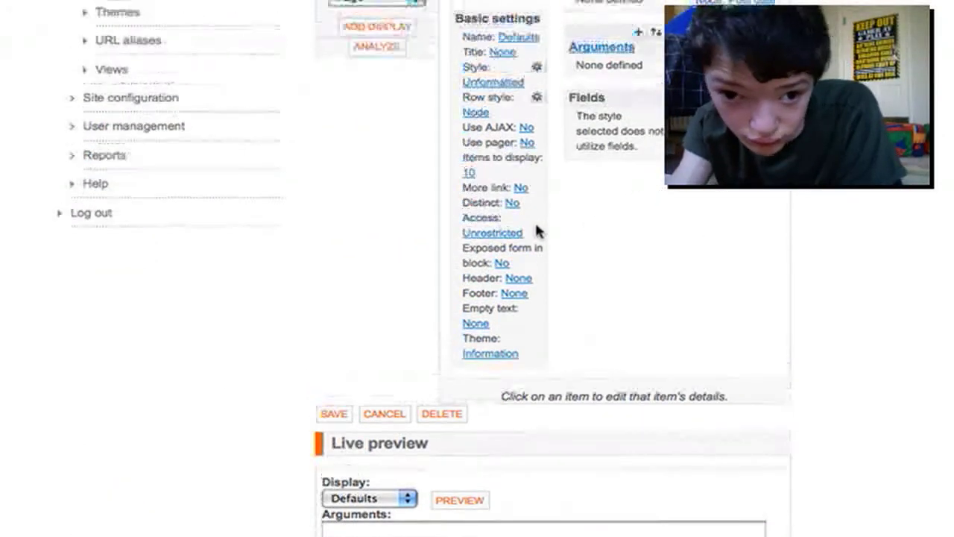
right_click(537, 230)
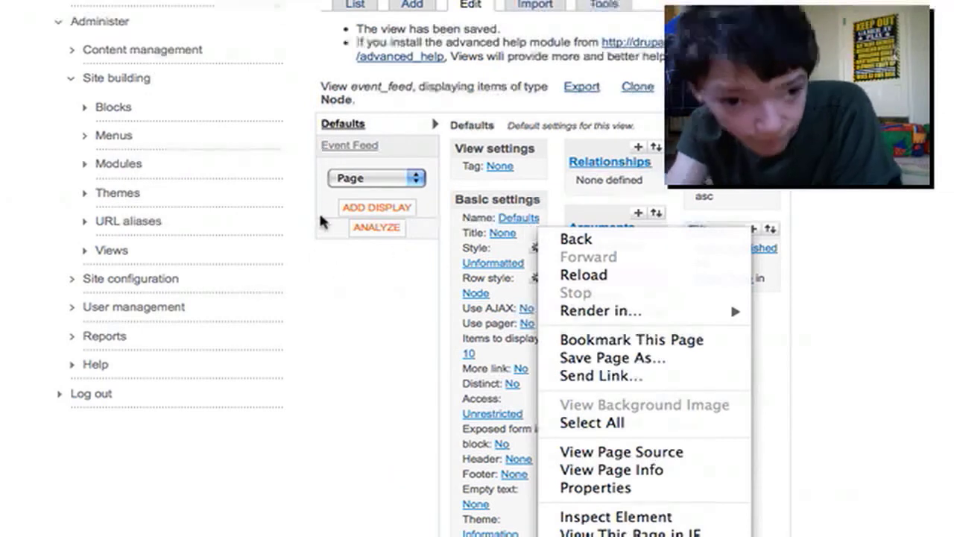
left_click(357, 158)
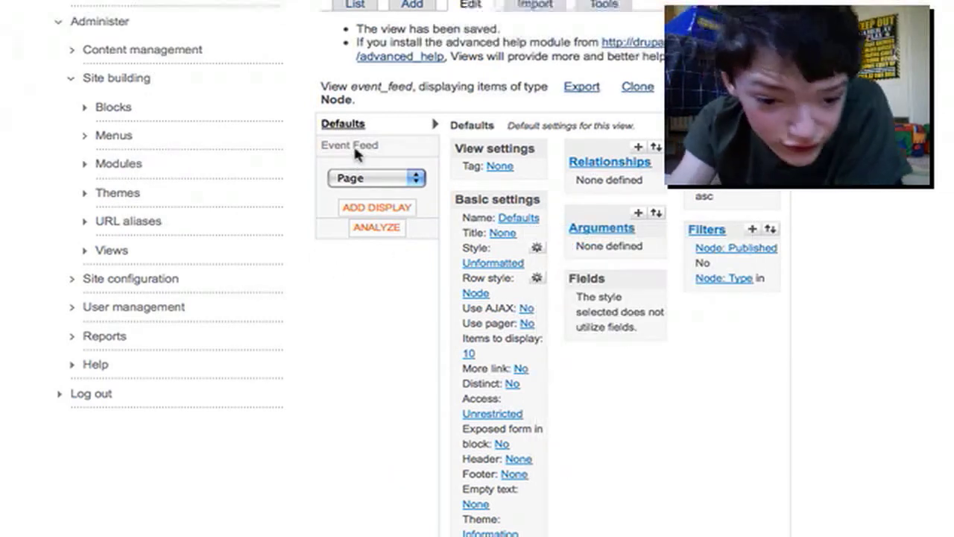
left_click(355, 150)
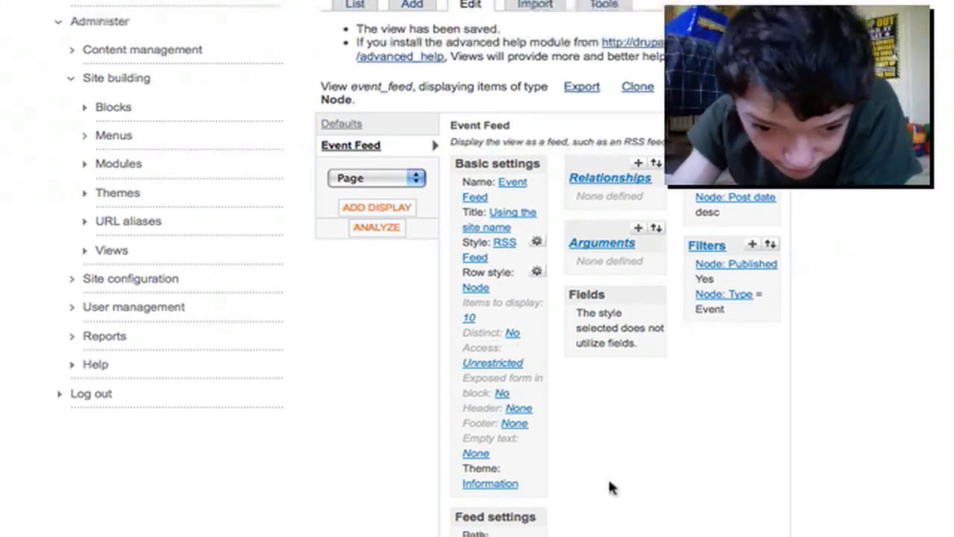
Step: Open the Event Feed's path setting in a separate browser tab, check it, and return to the view editor
right_click(520, 301)
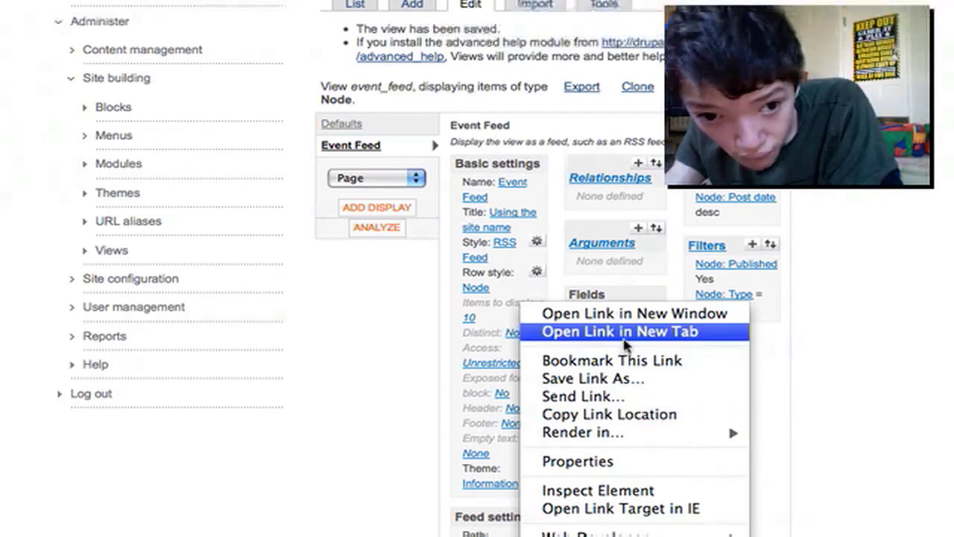
left_click(622, 334)
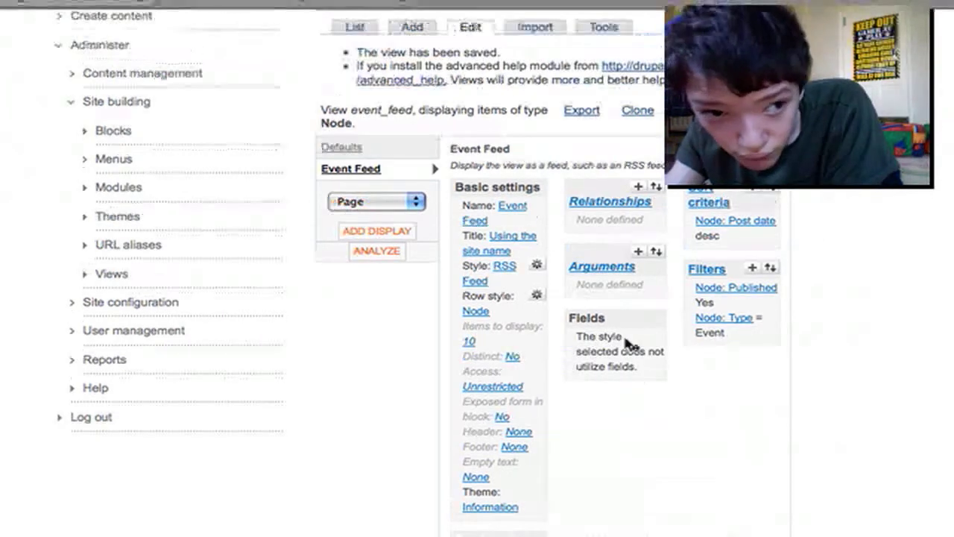
left_click(200, 2)
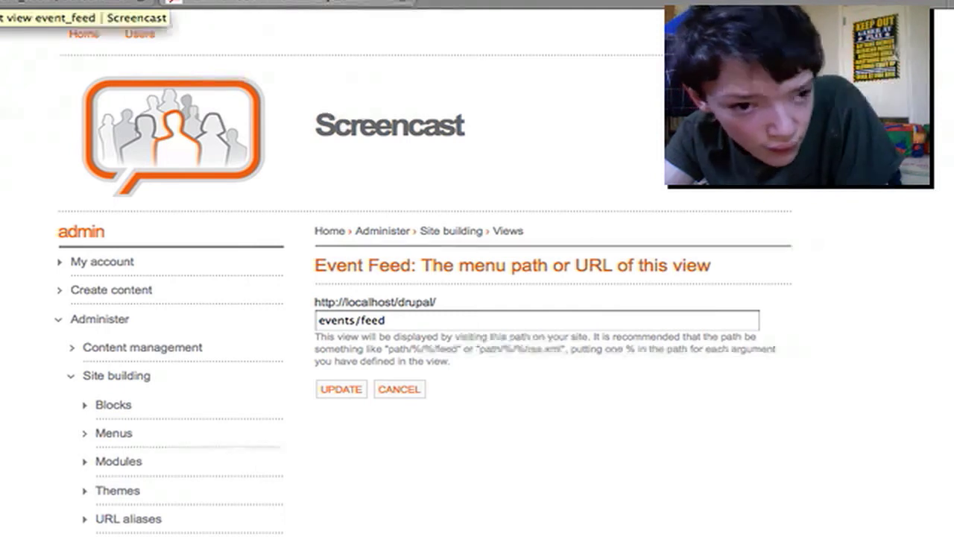
key("Return")
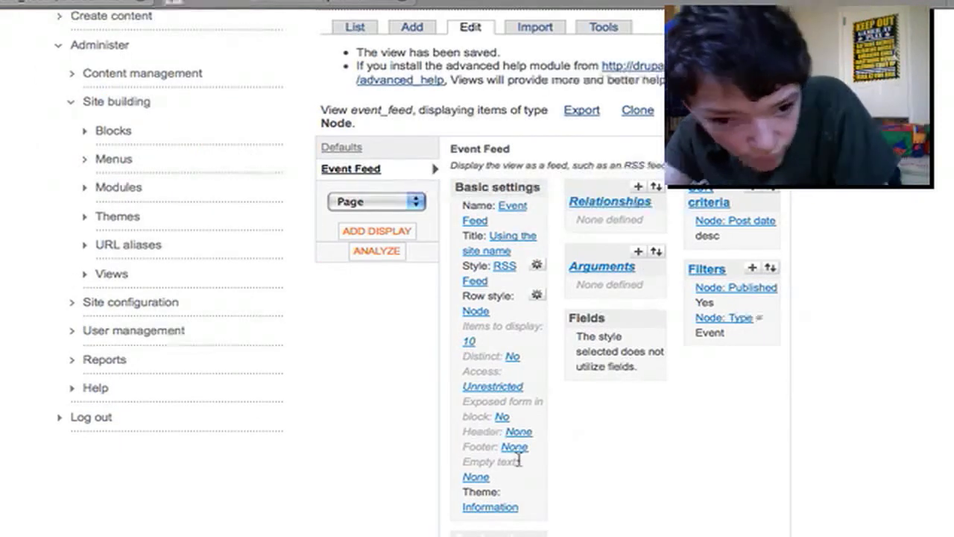
Step: Select the events/feed path in the Event Feed's path setting and view the RSS feed at that address
scroll(529, 477, "down", 5)
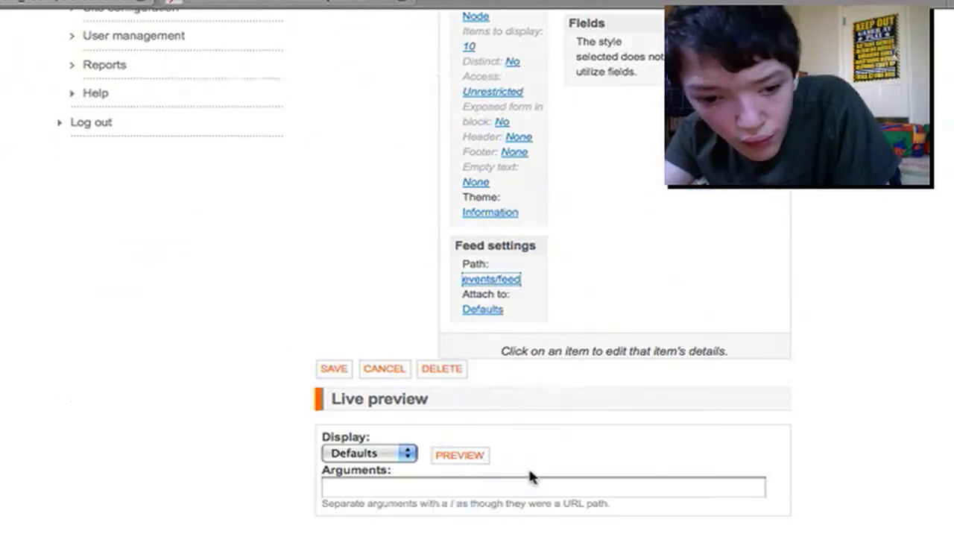
left_click(503, 283)
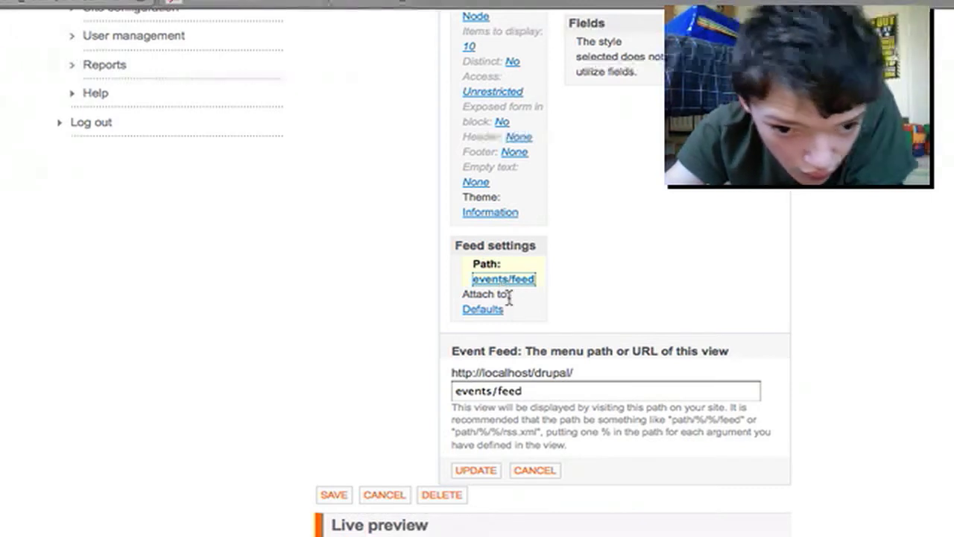
mouse_move(543, 388)
left_mouse_down()
mouse_move(439, 407)
mouse_move(552, 394)
left_mouse_up()
left_click(553, 391)
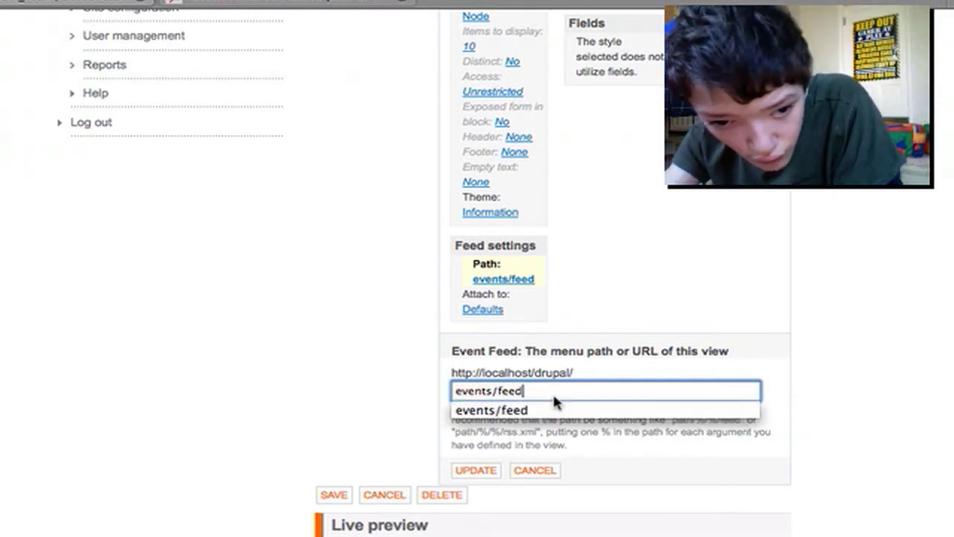
left_click(553, 391)
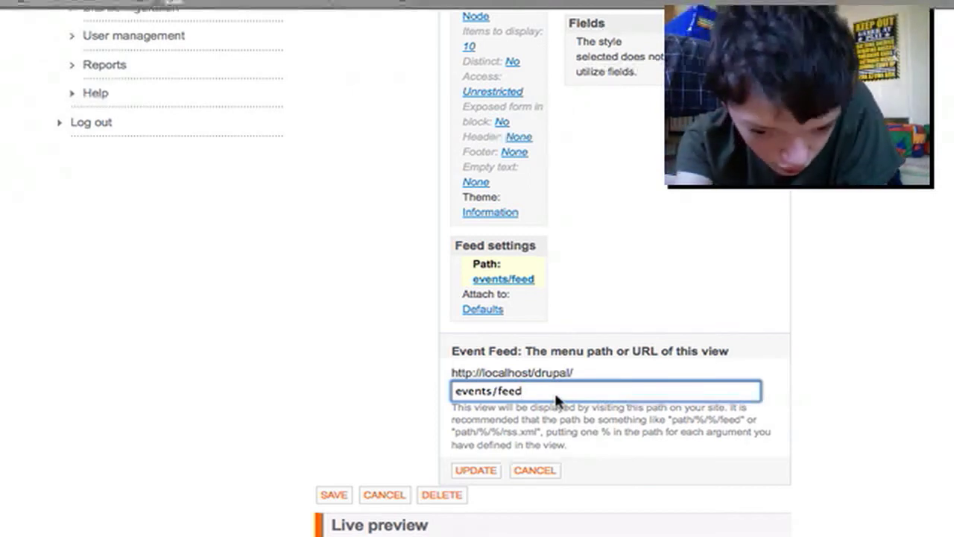
key("super+a")
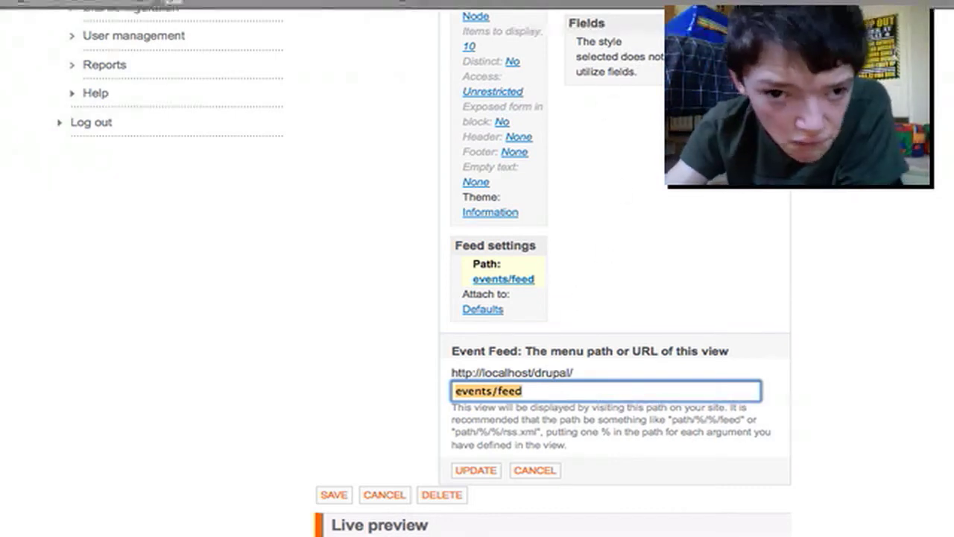
key("super+Tab")
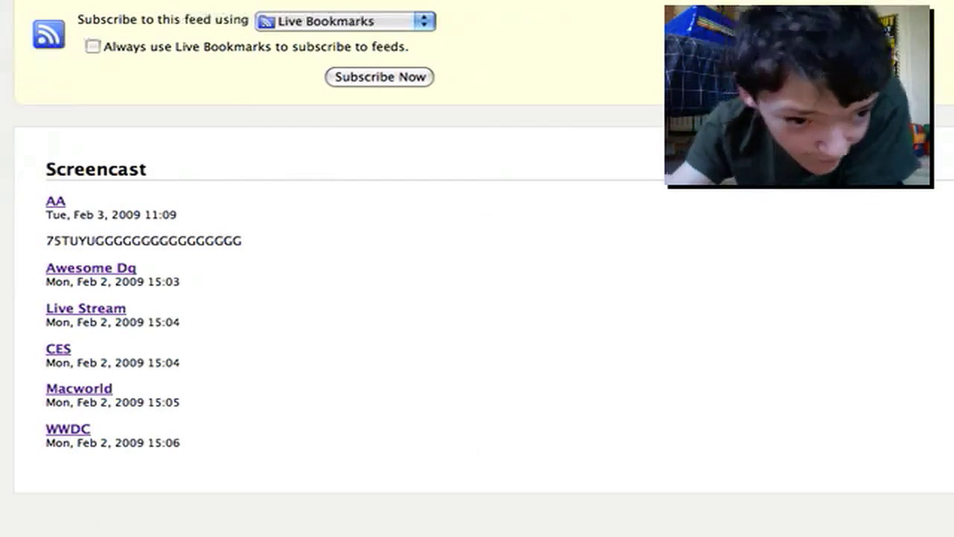
Step: Go back to the Drupal administration page and start creating a new Event post
left_click_drag(141, 172, 227, 203)
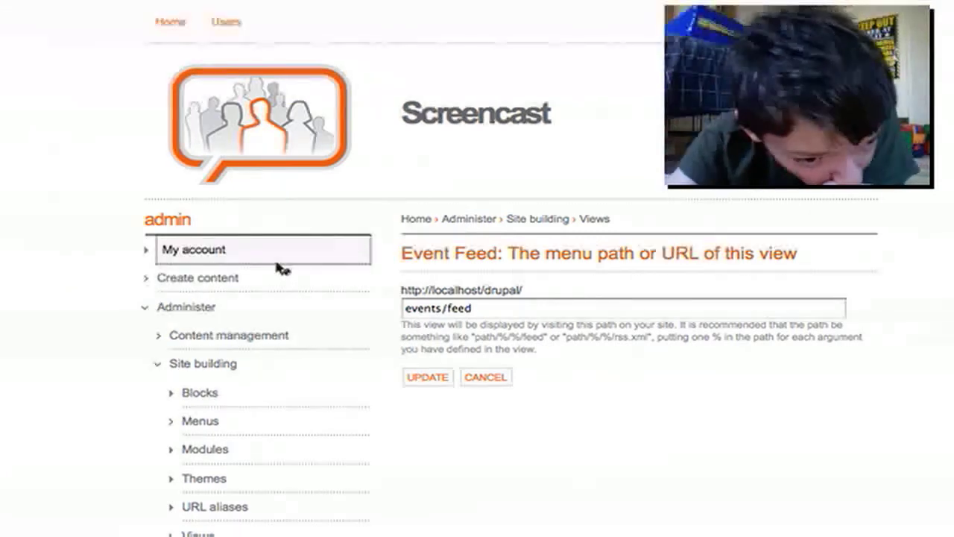
left_click(280, 265)
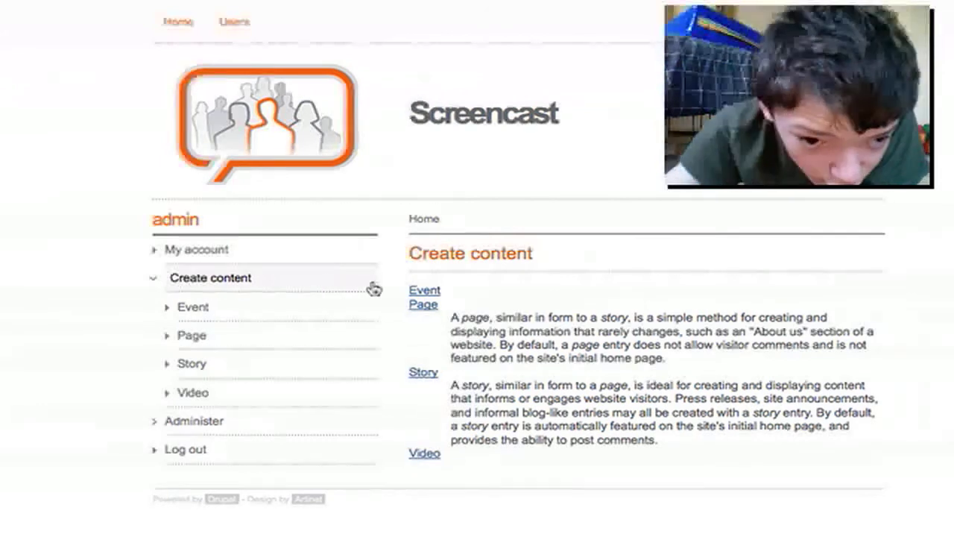
left_click(432, 297)
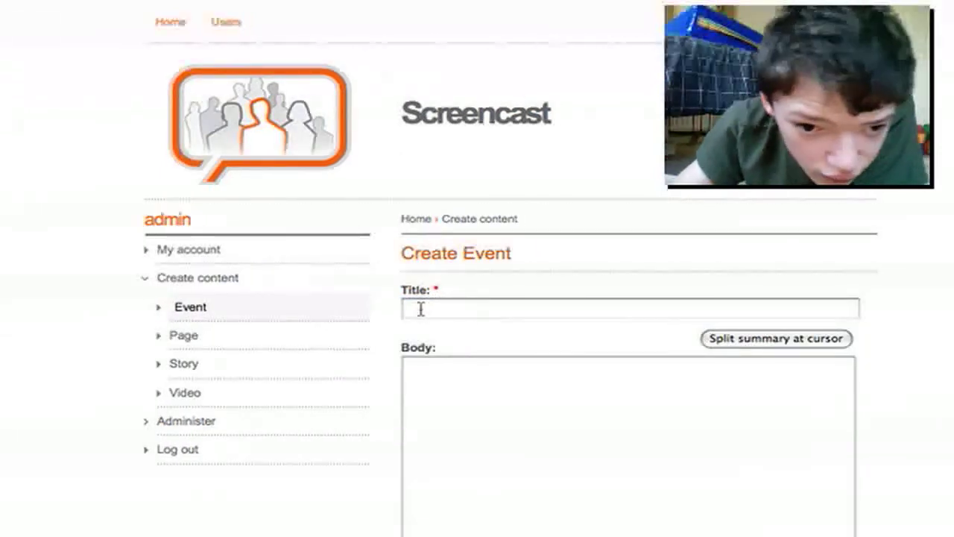
Step: Title the new event "Training"
left_click(420, 309)
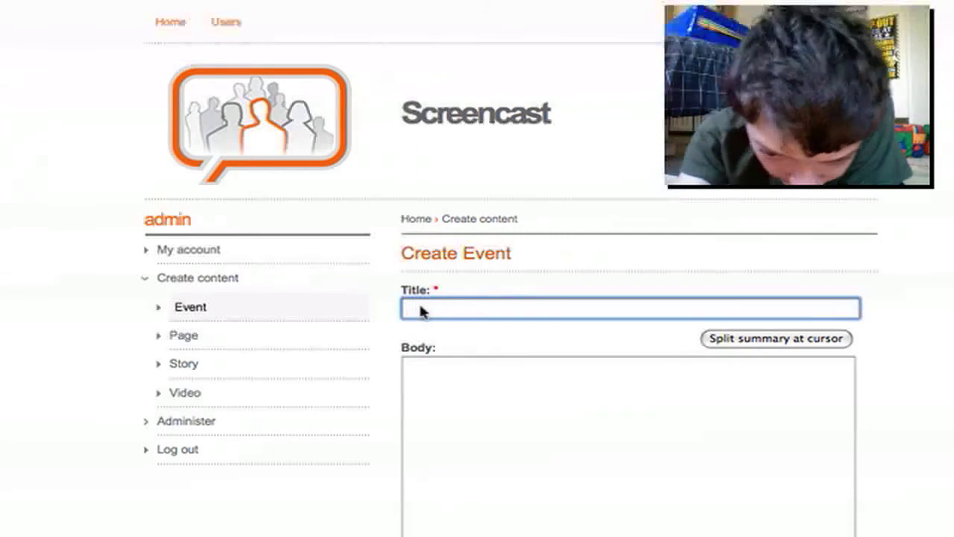
type("T")
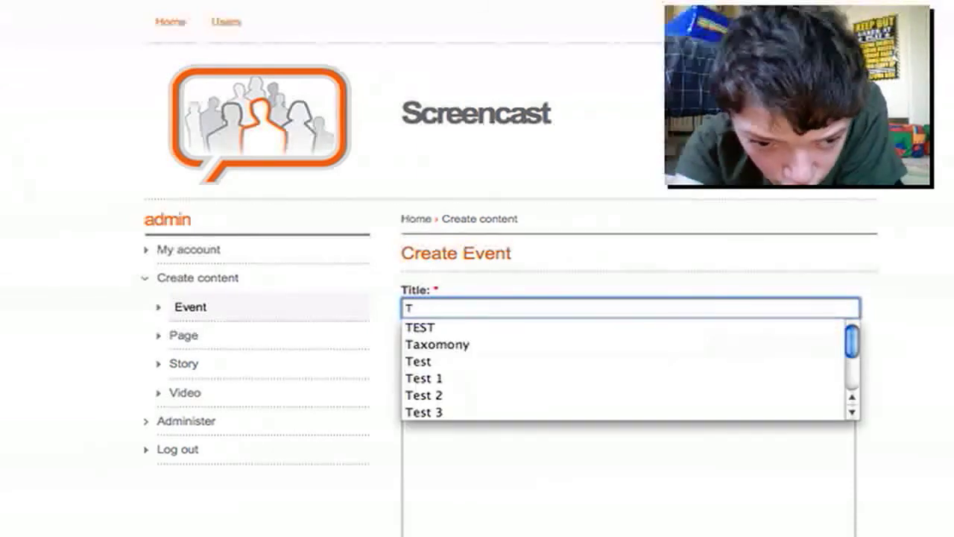
type("ra")
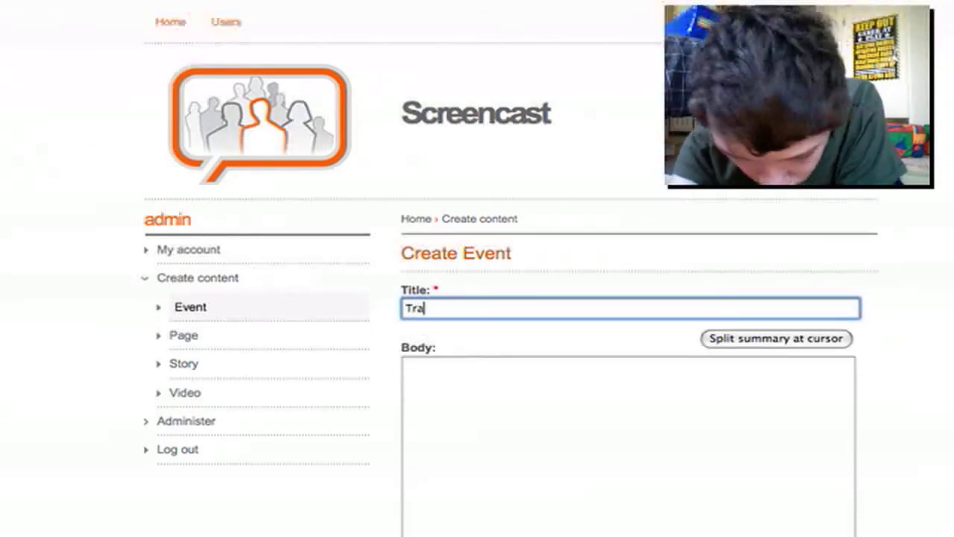
type("ini")
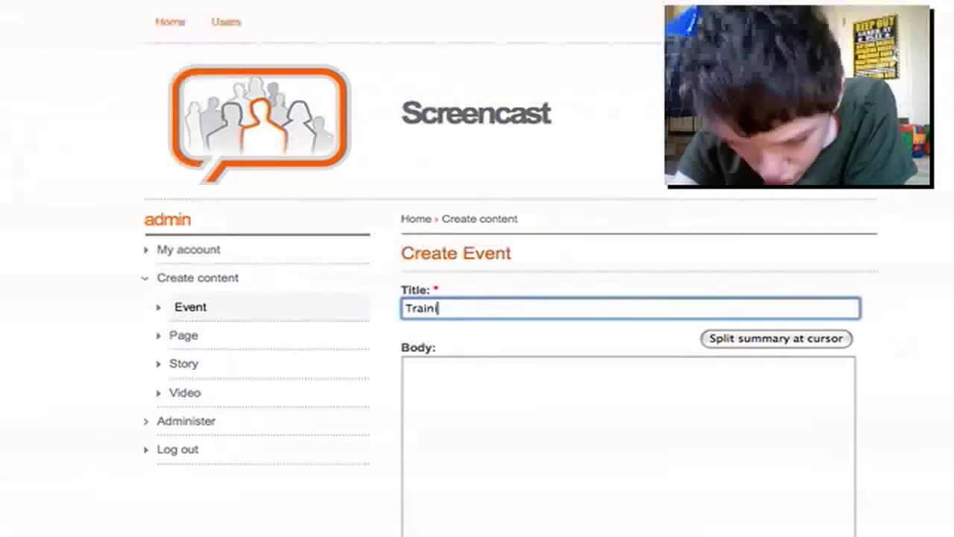
type("ng")
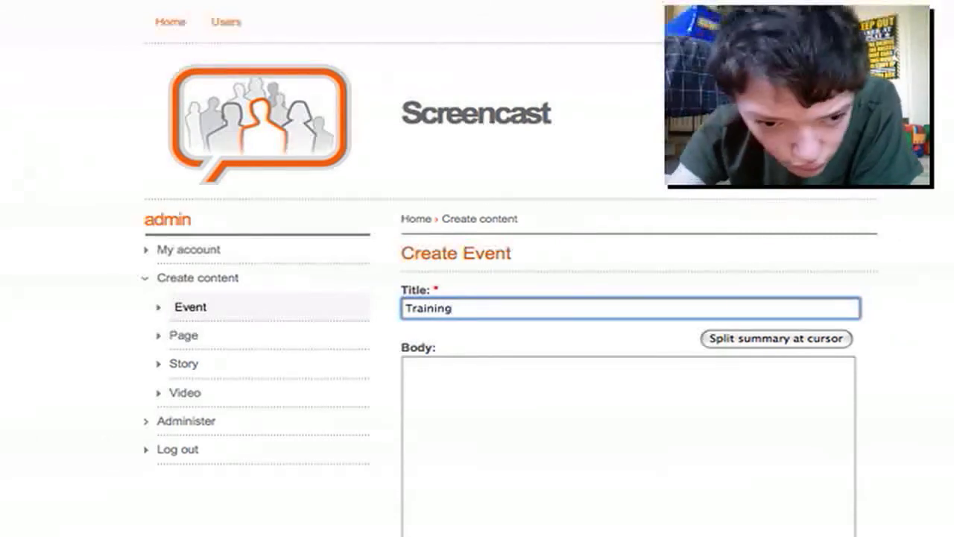
Step: Enter "In this session we shall learn how to use Views." as the event's body text
left_click(548, 502)
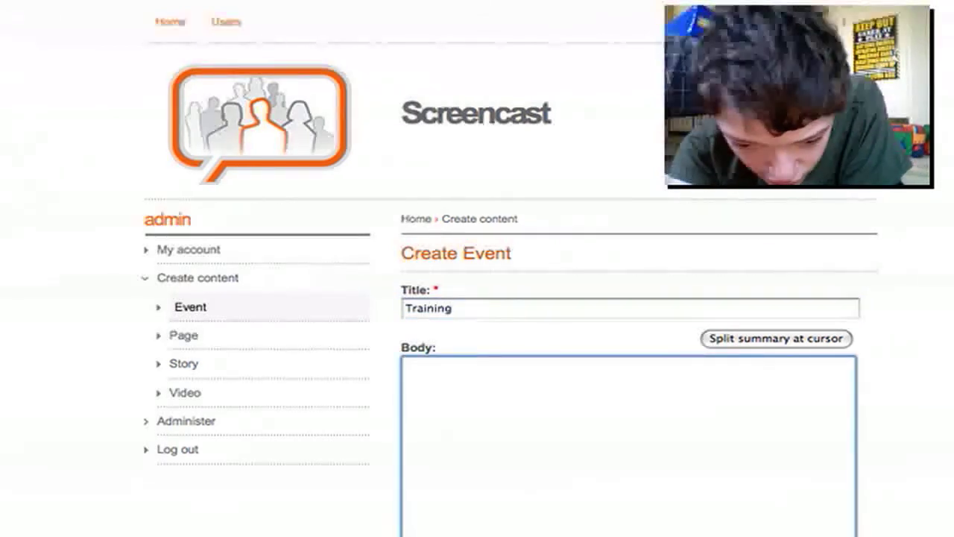
scroll(548, 502, "down", 3)
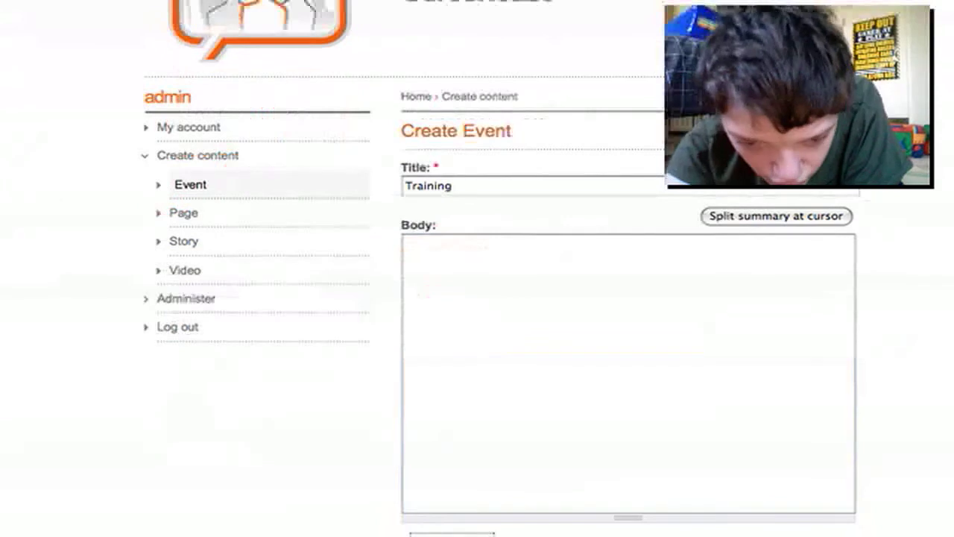
left_click(542, 409)
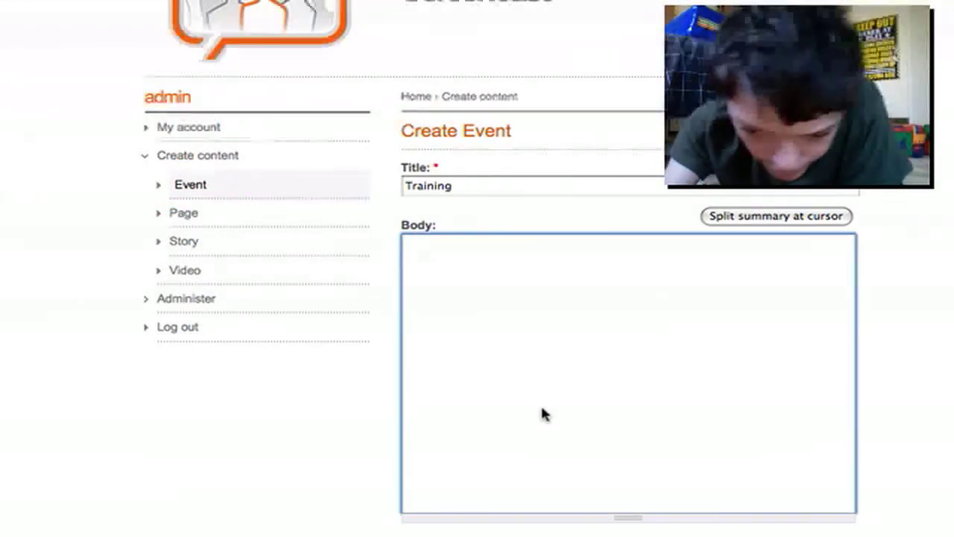
type("I")
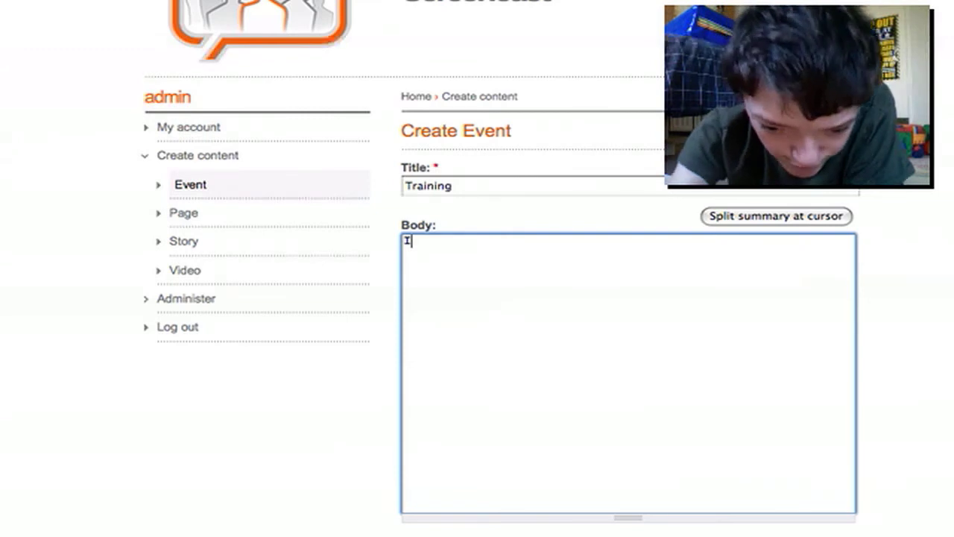
type("n ")
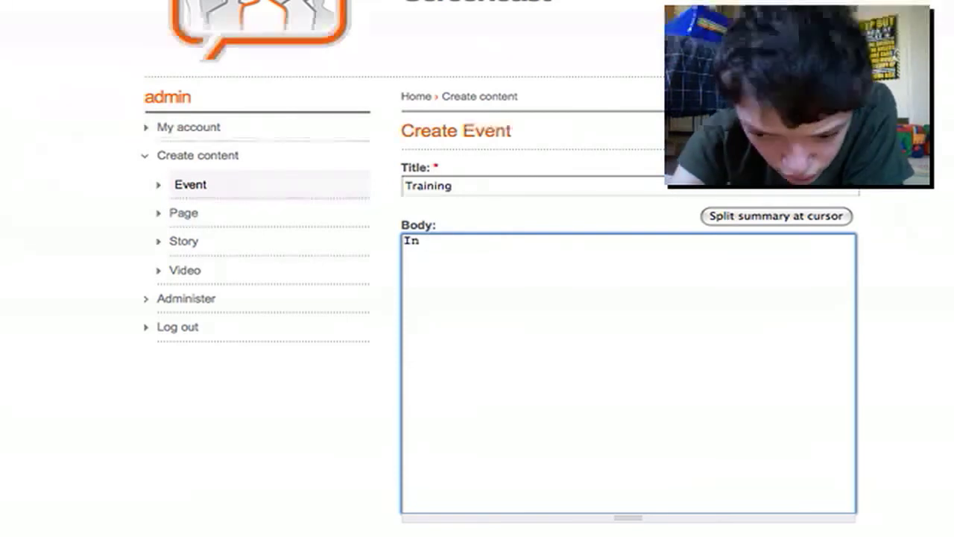
type("thi")
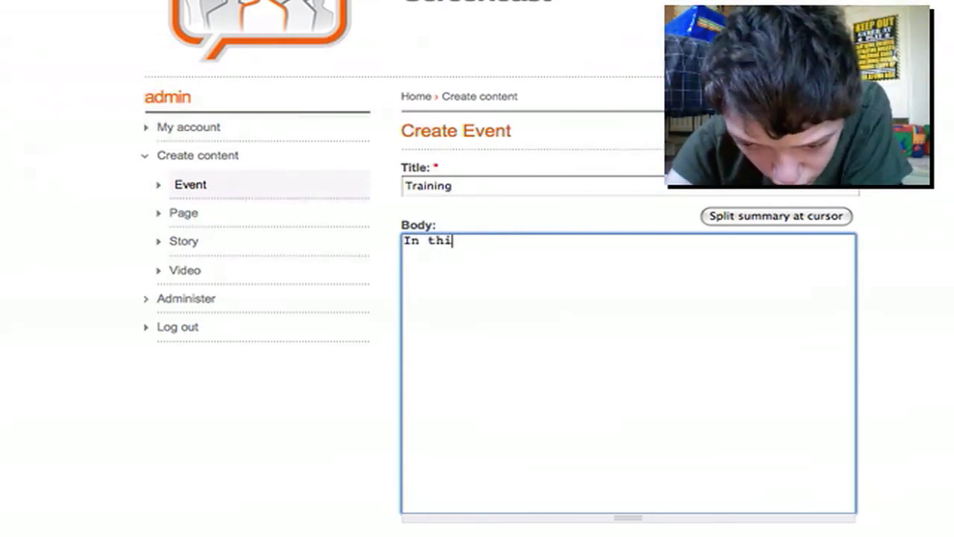
type("s")
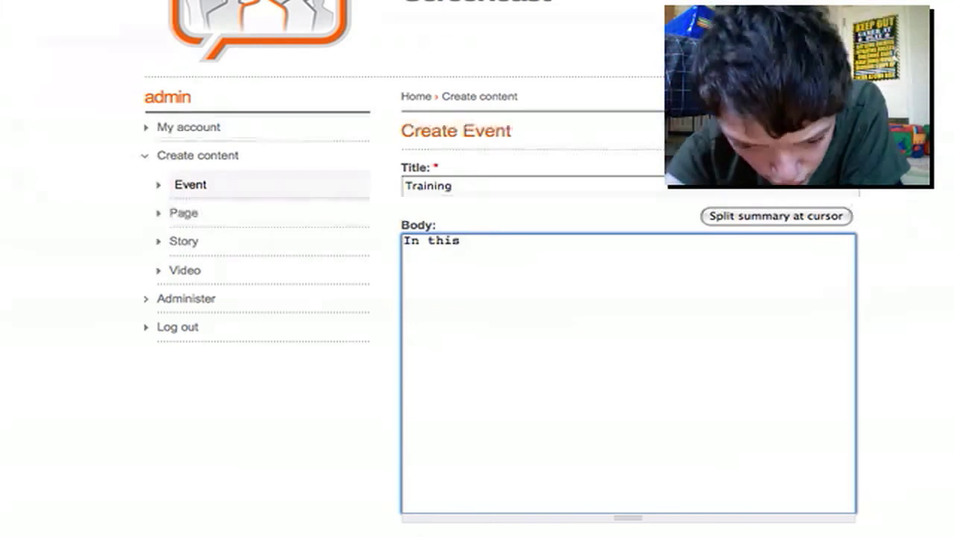
type(" sessi")
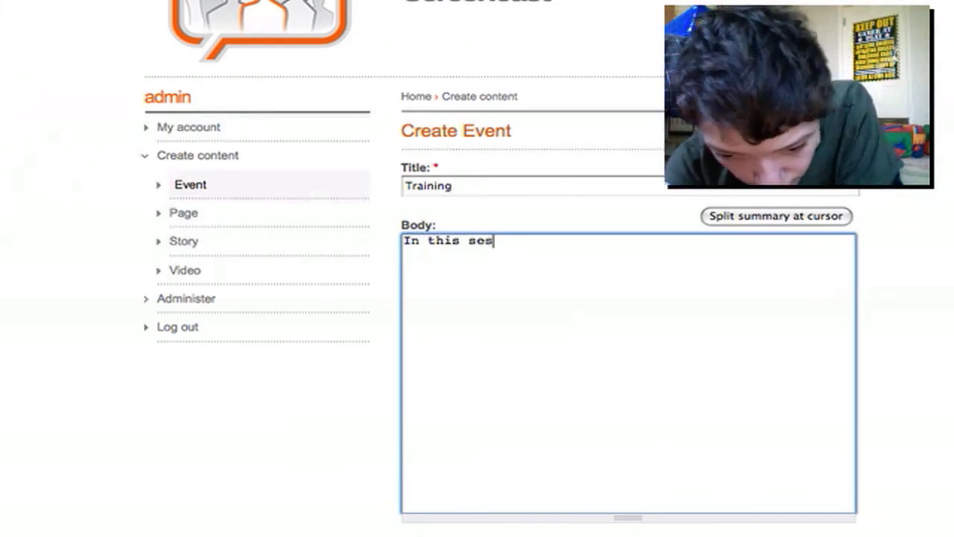
type("on ")
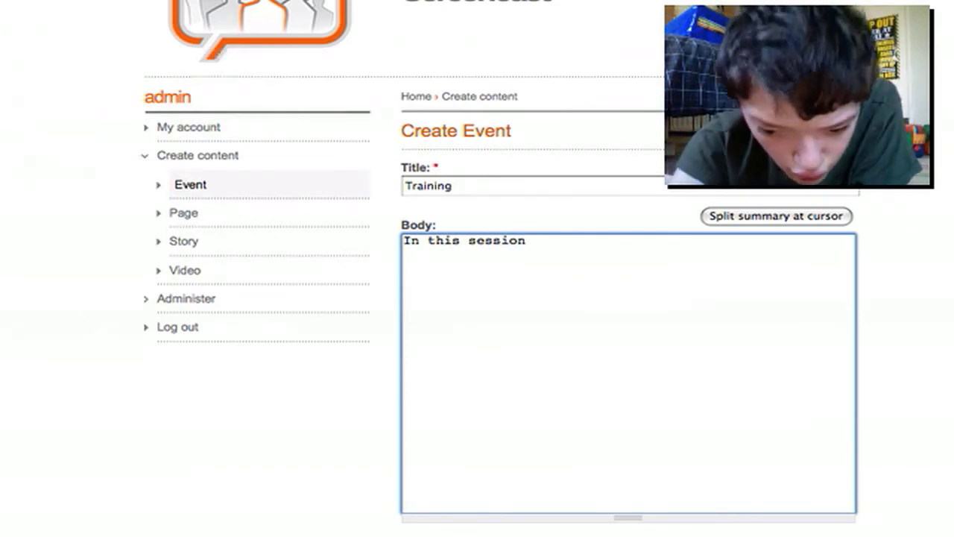
type("we")
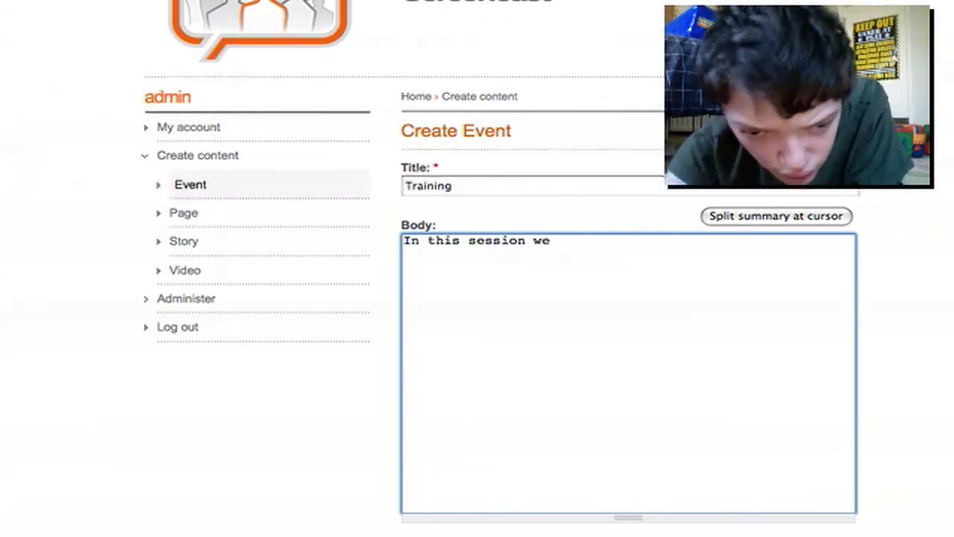
type(" sh")
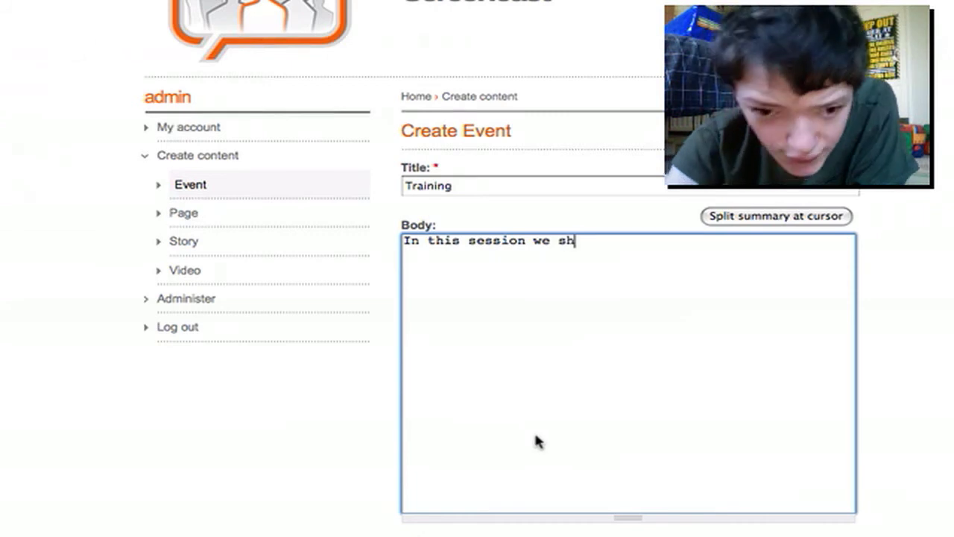
type("all ")
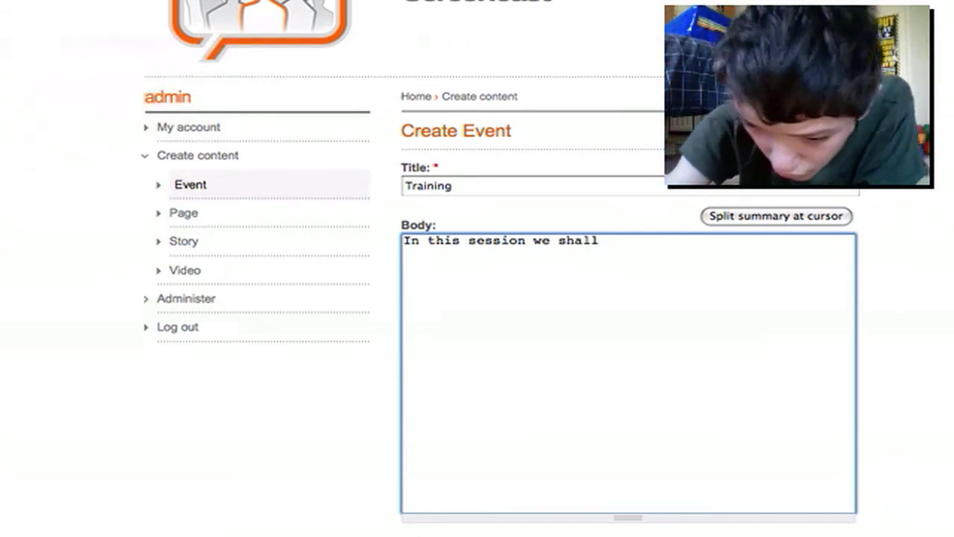
type("l")
type("e")
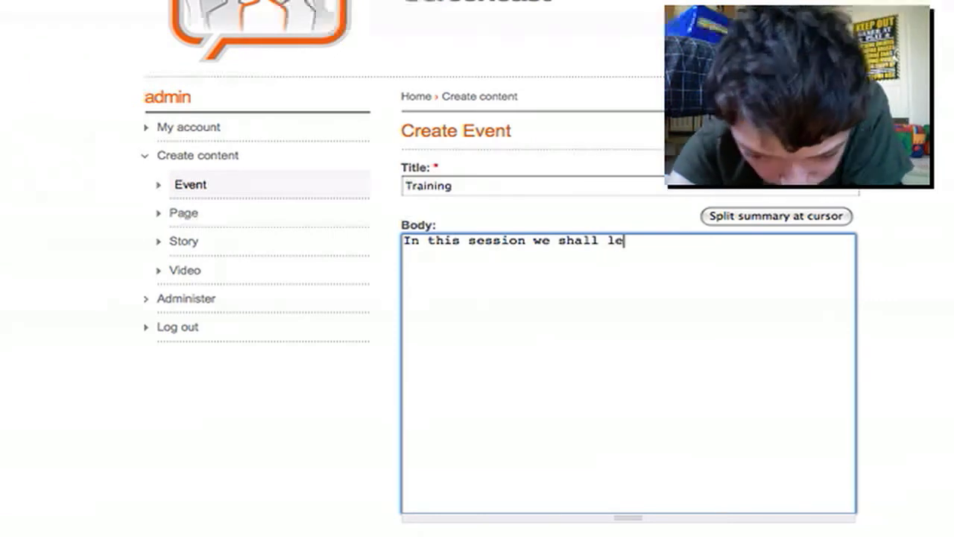
type("arn ")
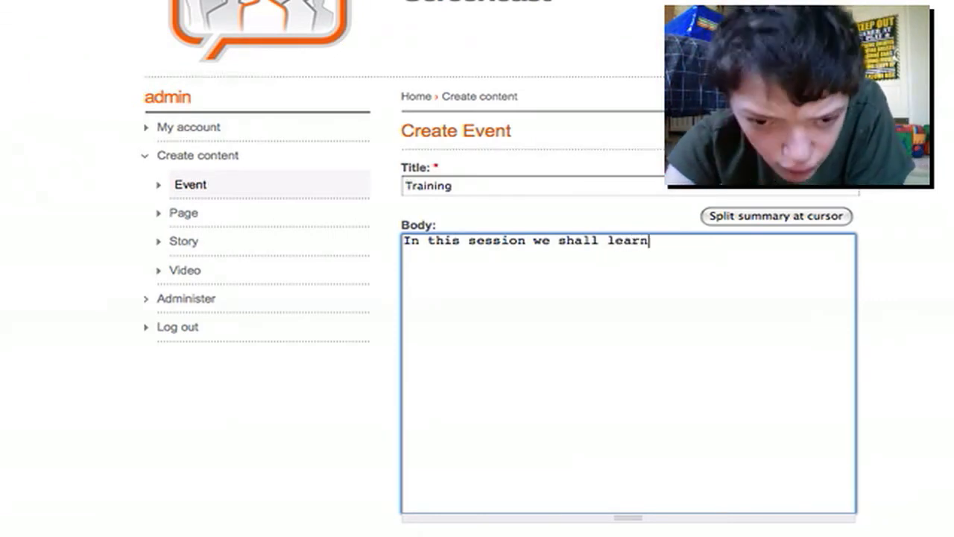
type("h")
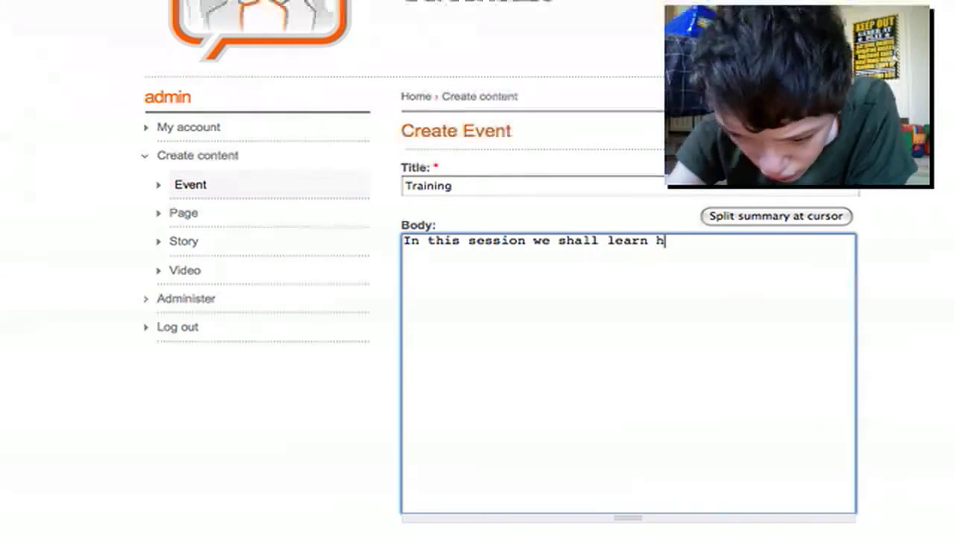
type("ow")
type(" t")
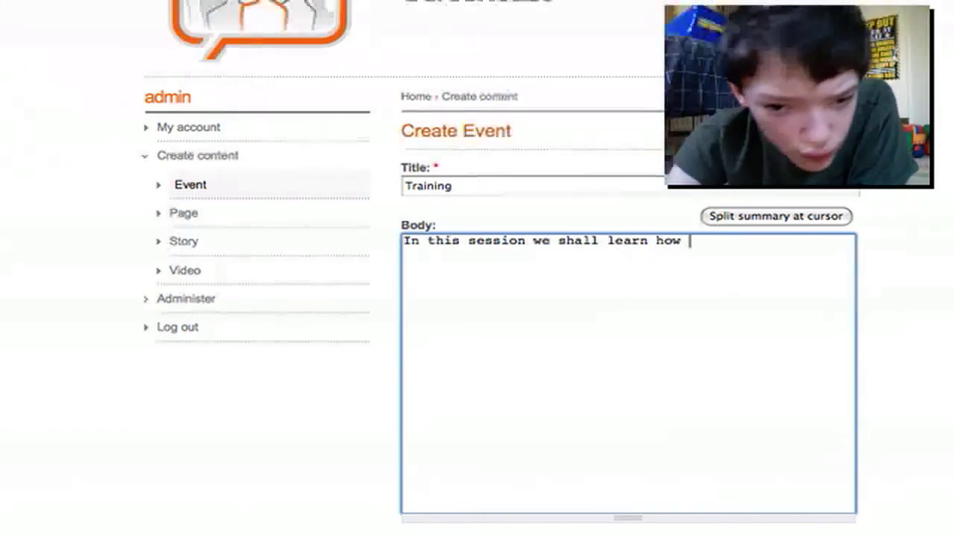
type("o ")
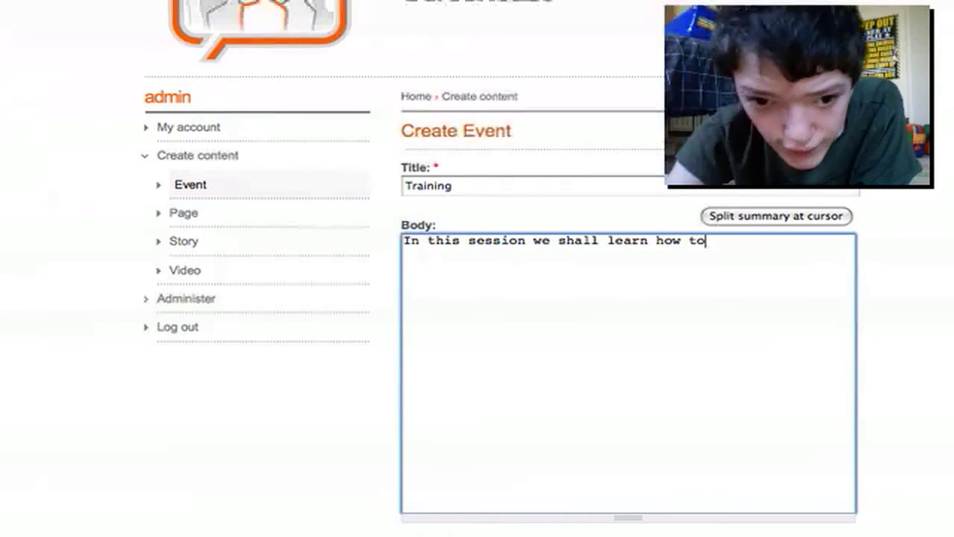
type("y")
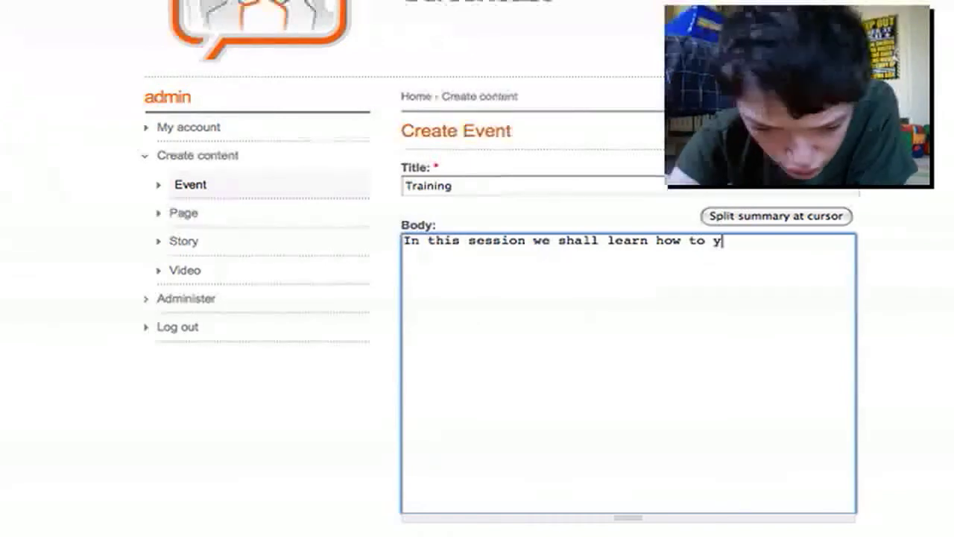
key("BackSpace")
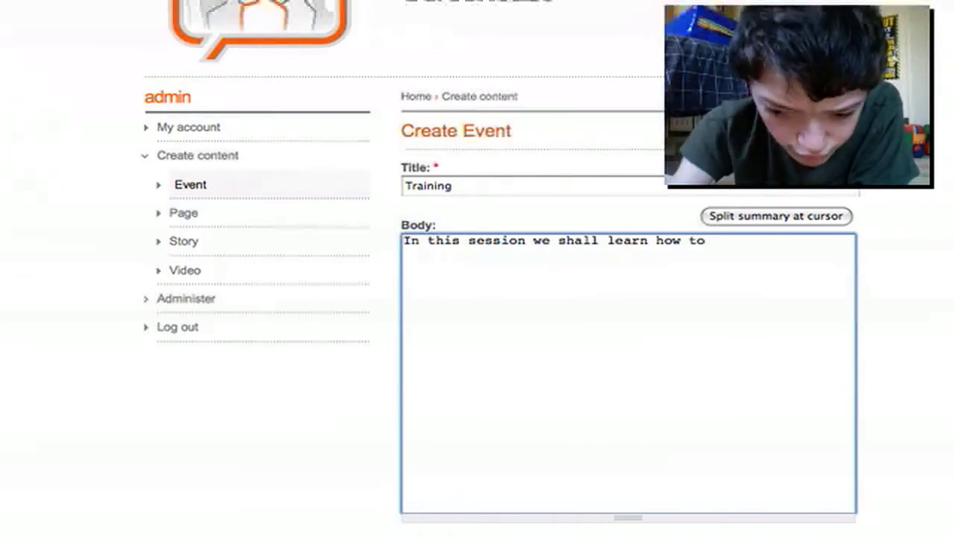
type("use ")
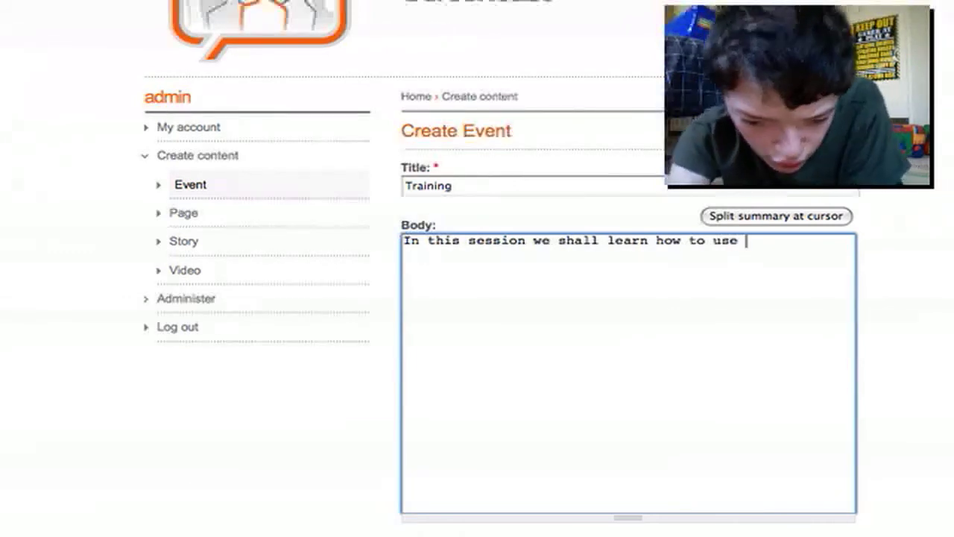
type("V")
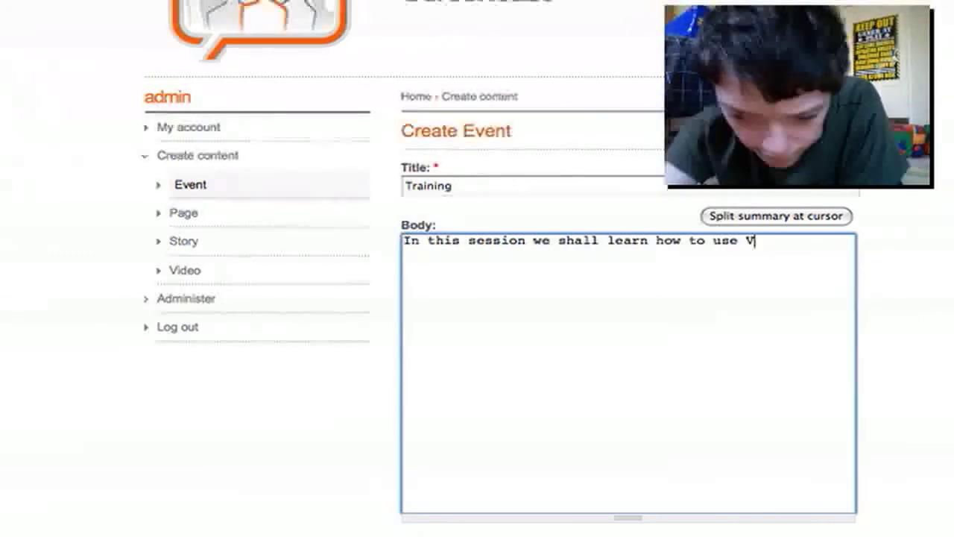
type("iews")
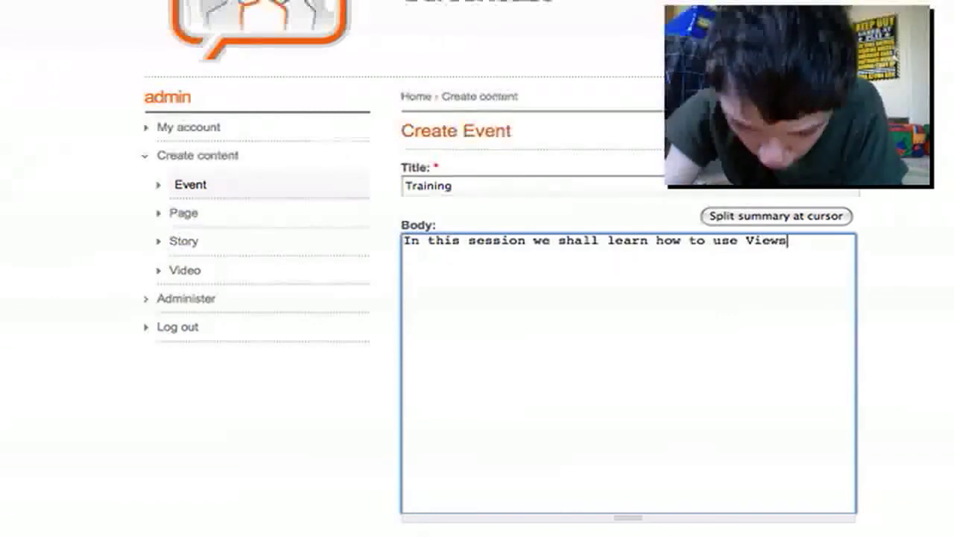
type(".")
Step: Set the event's date to 16 Aug 2009 and save the event
scroll(534, 441, "down", 5)
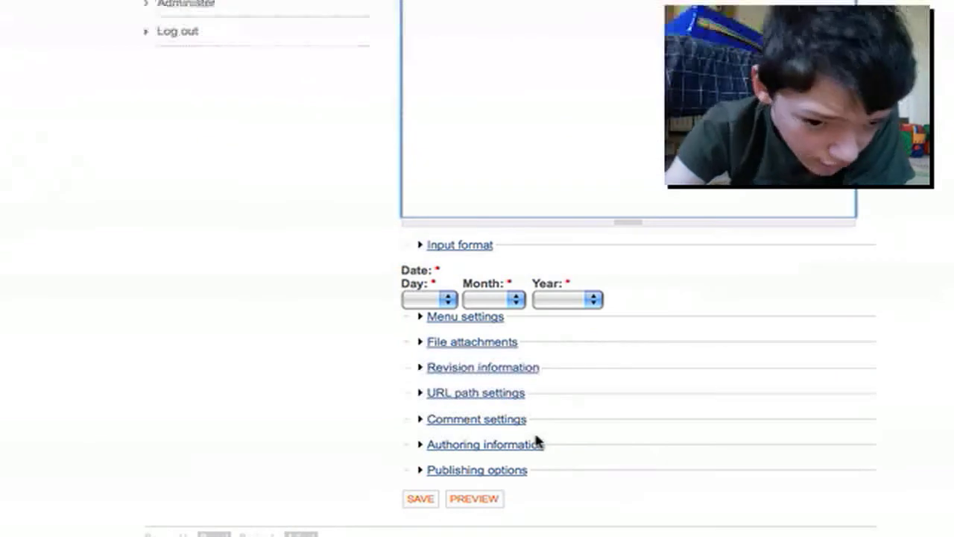
left_click(425, 300)
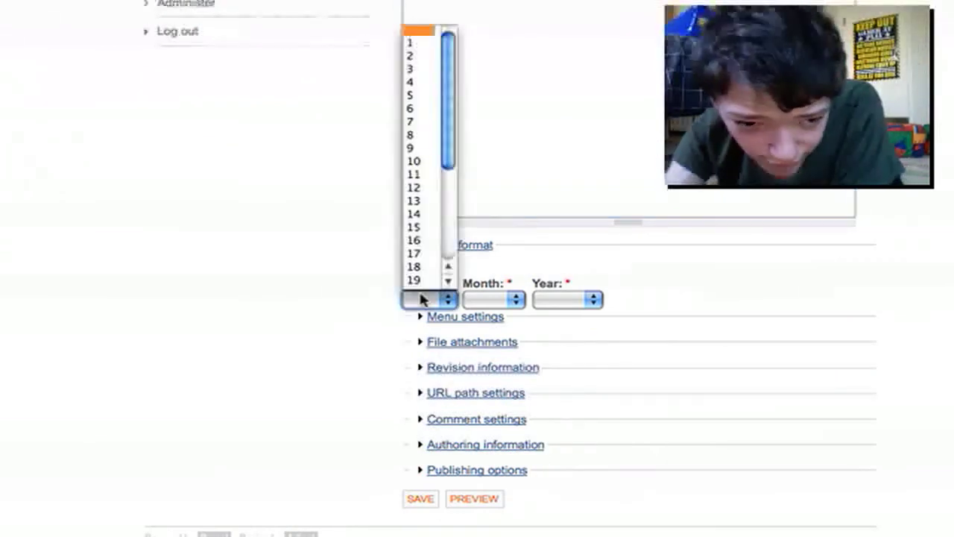
left_click(429, 248)
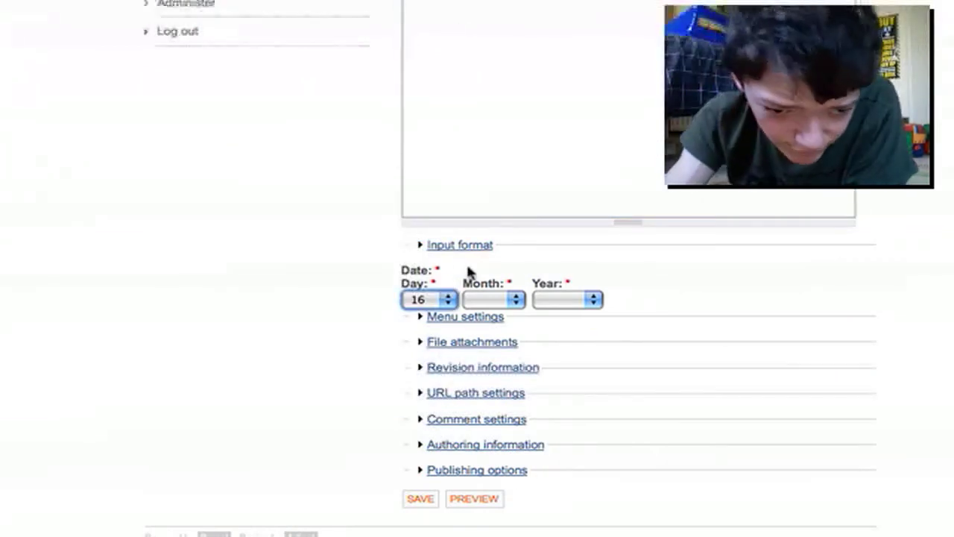
left_click(497, 302)
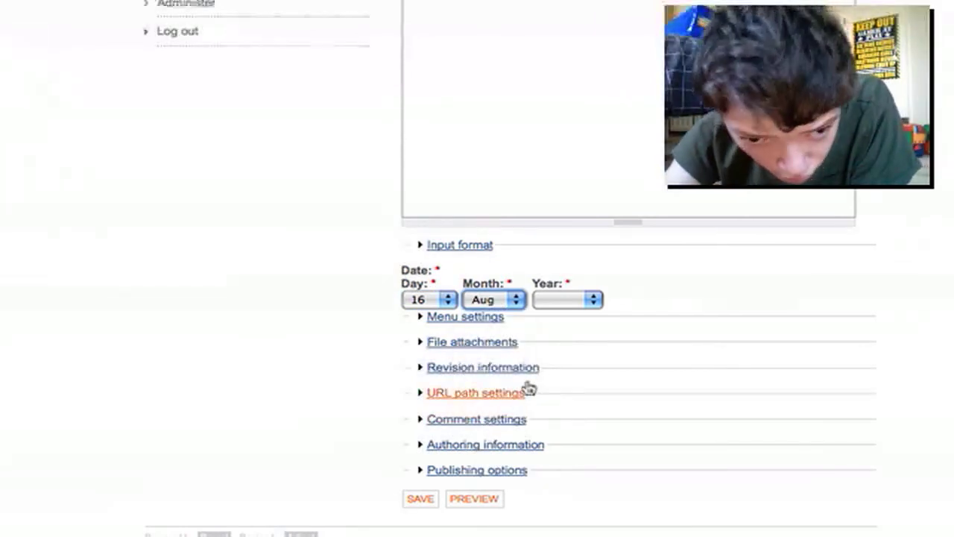
left_click(551, 302)
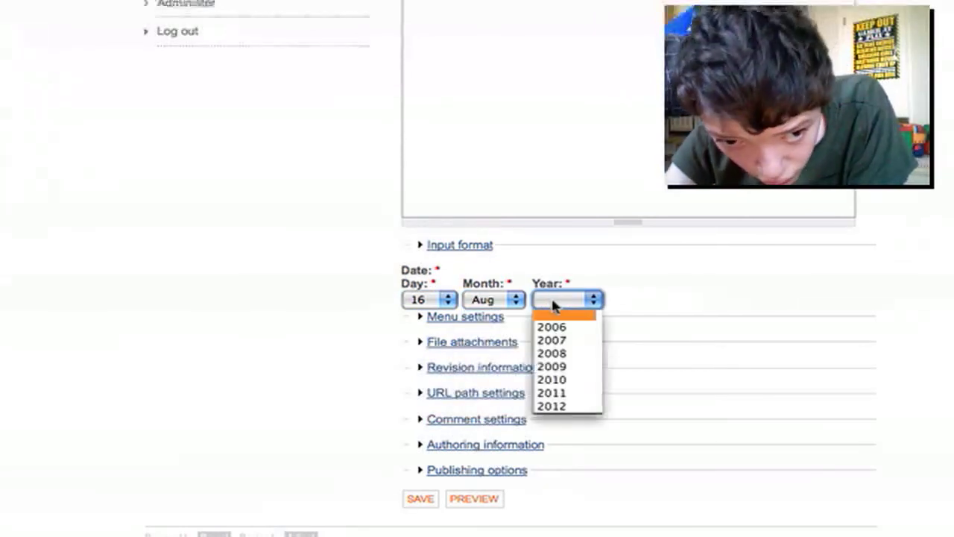
left_click(576, 368)
left_click(436, 498)
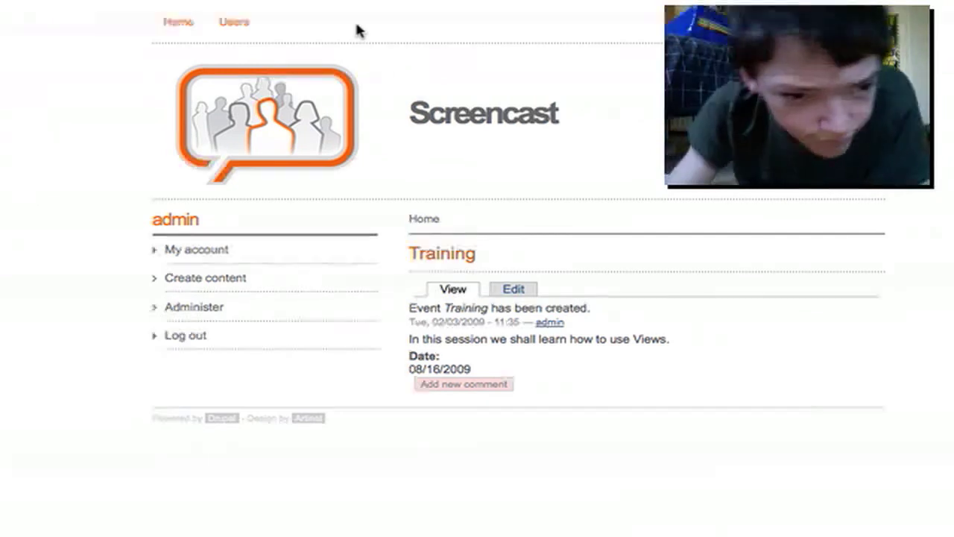
Step: Return to the Screencast RSS feed page to check it for the new Training event
left_click(128, 3)
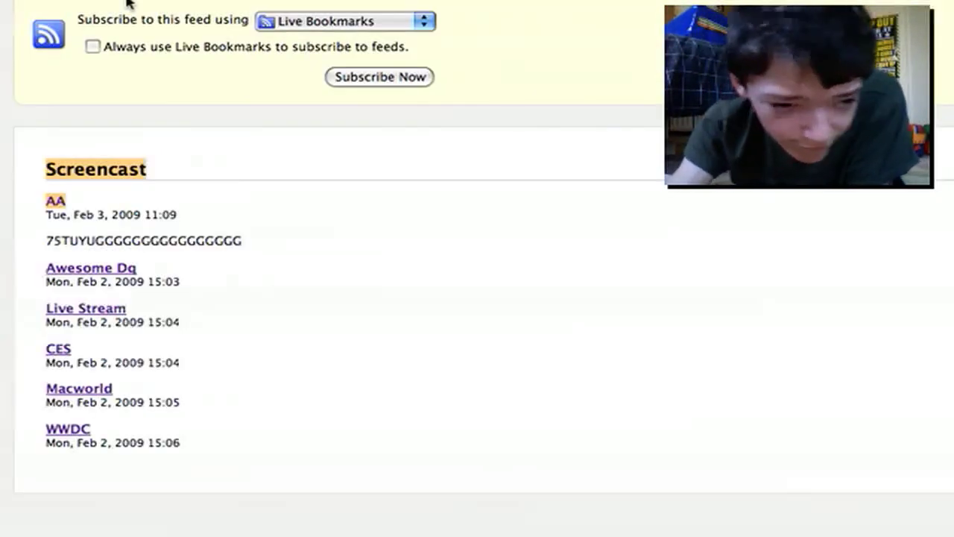